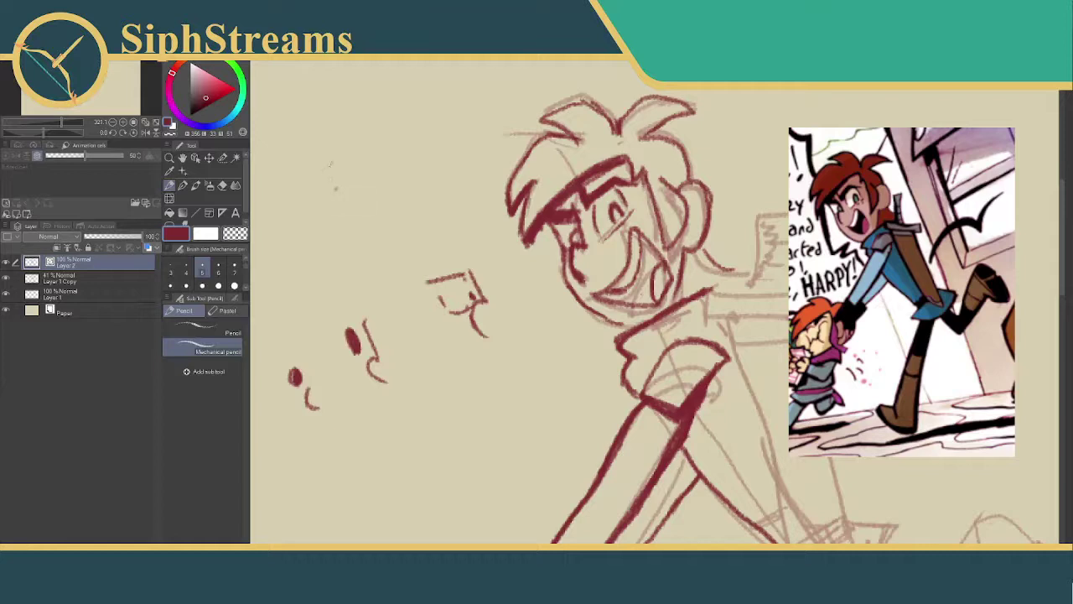
- Try a small head with a round cranium, jaw and neck lines in the blank canvas beside the character, and erase it
mouse_move(324, 145)
mouse_down()
mouse_move(342, 192)
mouse_move(332, 155)
mouse_move(310, 173)
mouse_move(312, 215)
mouse_move(335, 220)
mouse_up()
mouse_move(302, 171)
mouse_down()
mouse_move(327, 173)
mouse_move(308, 186)
mouse_move(332, 213)
mouse_move(354, 181)
mouse_move(339, 244)
mouse_move(320, 238)
mouse_up()
drag(300, 176, 309, 214)
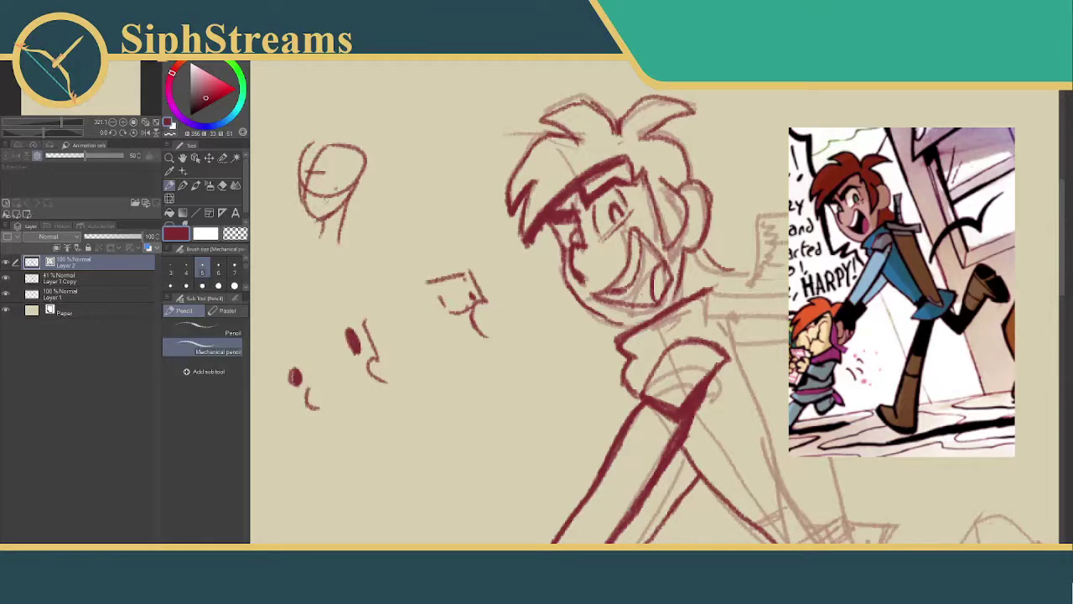
key(e)
mouse_move(303, 154)
mouse_down()
mouse_move(352, 147)
mouse_move(303, 184)
mouse_move(304, 205)
mouse_move(348, 189)
mouse_move(332, 194)
mouse_move(334, 216)
mouse_move(315, 229)
mouse_move(344, 216)
mouse_move(341, 235)
mouse_up()
- Sketch a small circle-based cartoon head with a protruding muzzle, an eye and horizontal guide lines above and below it
key(p)
mouse_move(345, 151)
mouse_down()
mouse_move(352, 206)
mouse_move(344, 151)
mouse_up()
drag(315, 222, 333, 221)
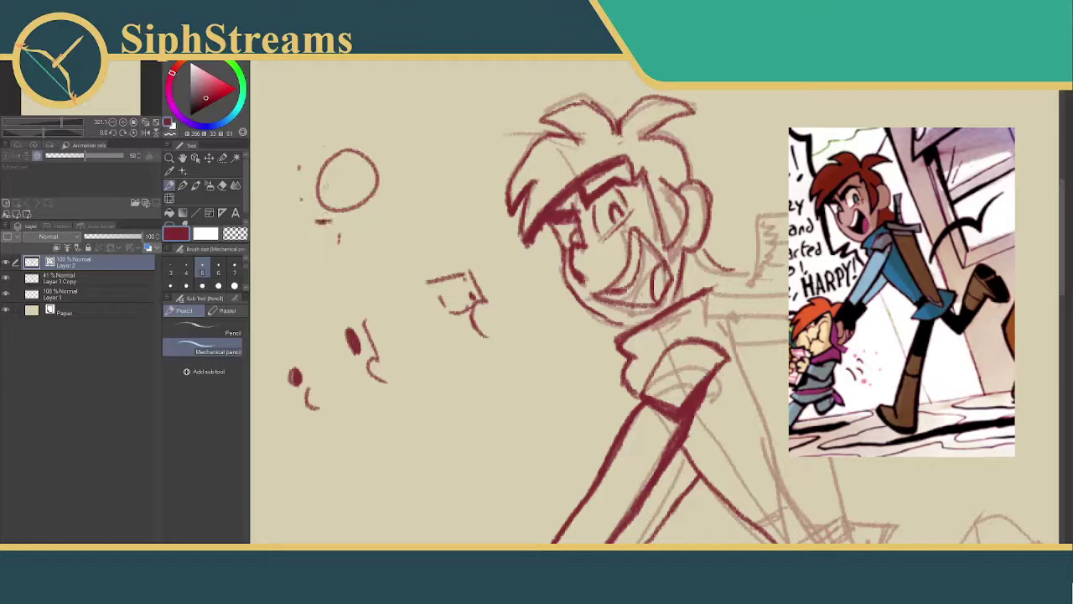
mouse_move(317, 178)
mouse_down()
mouse_move(319, 217)
mouse_move(303, 213)
mouse_up()
mouse_move(311, 203)
mouse_down()
mouse_move(335, 197)
mouse_move(339, 179)
mouse_move(316, 173)
mouse_up()
key(e)
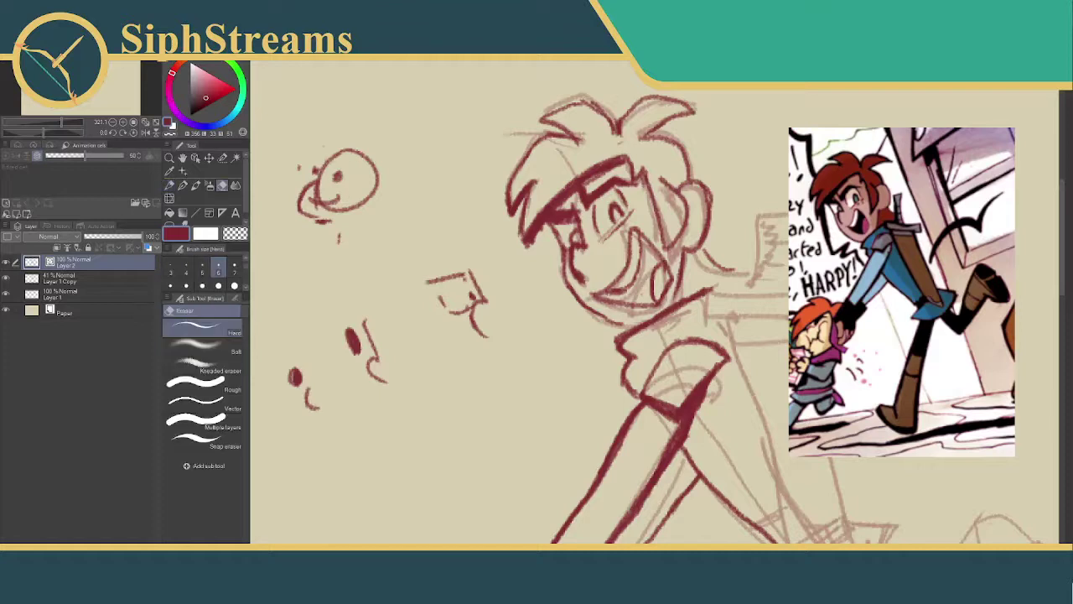
key(p)
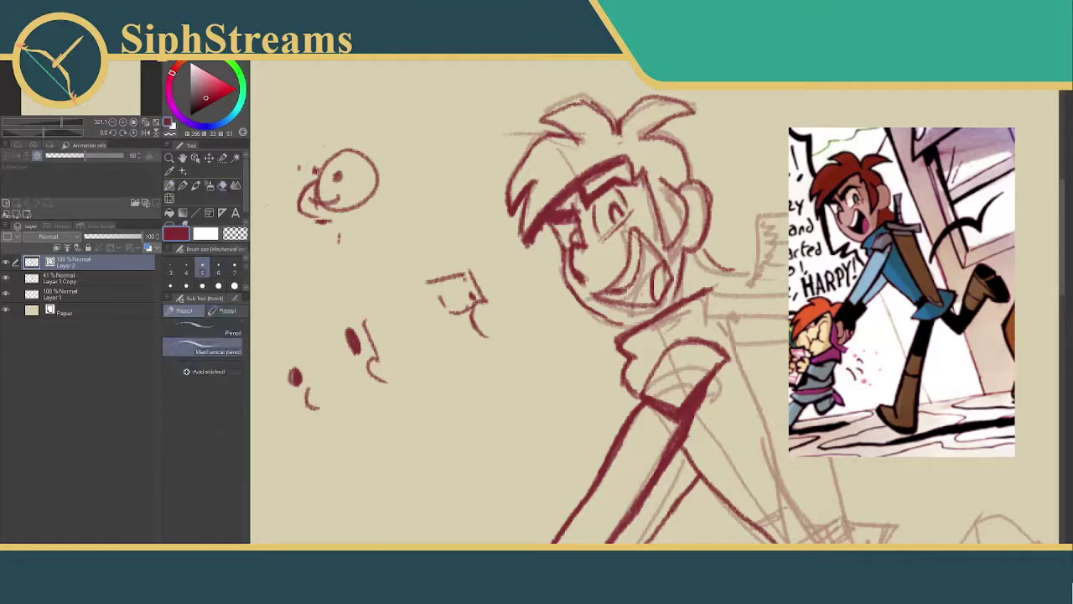
drag(310, 148, 376, 148)
drag(307, 211, 354, 220)
- Erase the circle-based head sketch and its guide lines with a larger eraser
key(e)
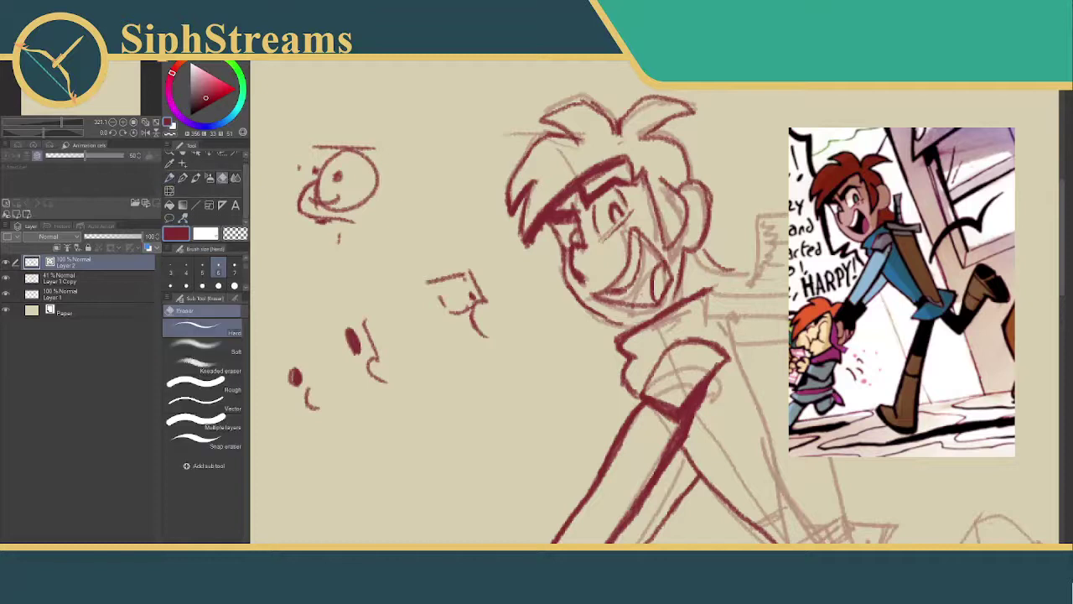
click(219, 285)
mouse_move(317, 147)
mouse_down()
mouse_move(277, 191)
mouse_move(373, 178)
mouse_move(325, 256)
mouse_move(346, 136)
mouse_move(322, 155)
mouse_up()
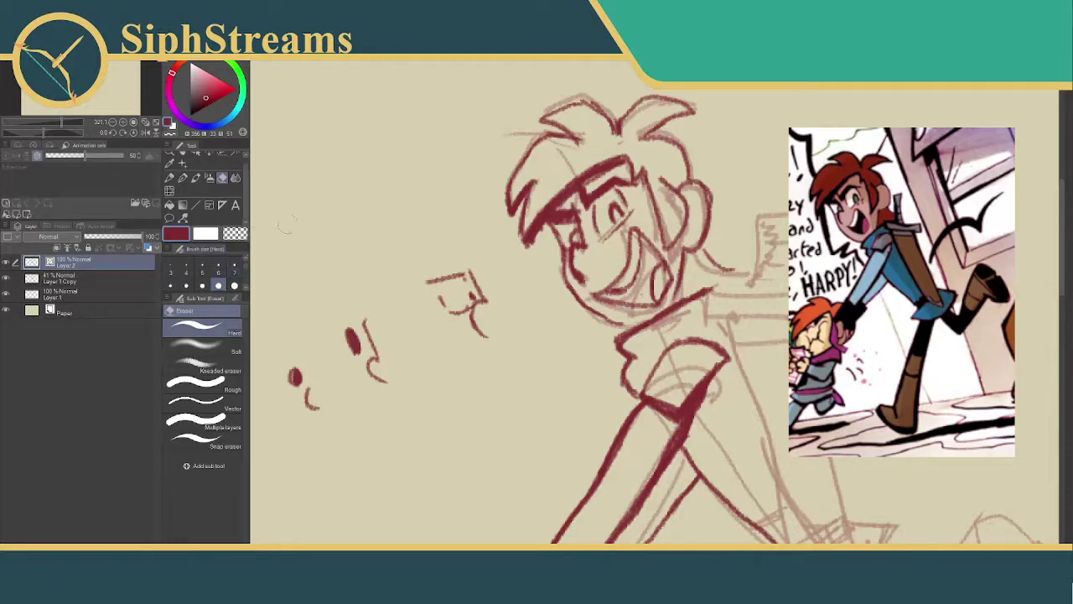
- Sketch a cartoon face with bulging eyes, a smirk and a long pointed chin using the Mechanical pencil at size 5
click(202, 269)
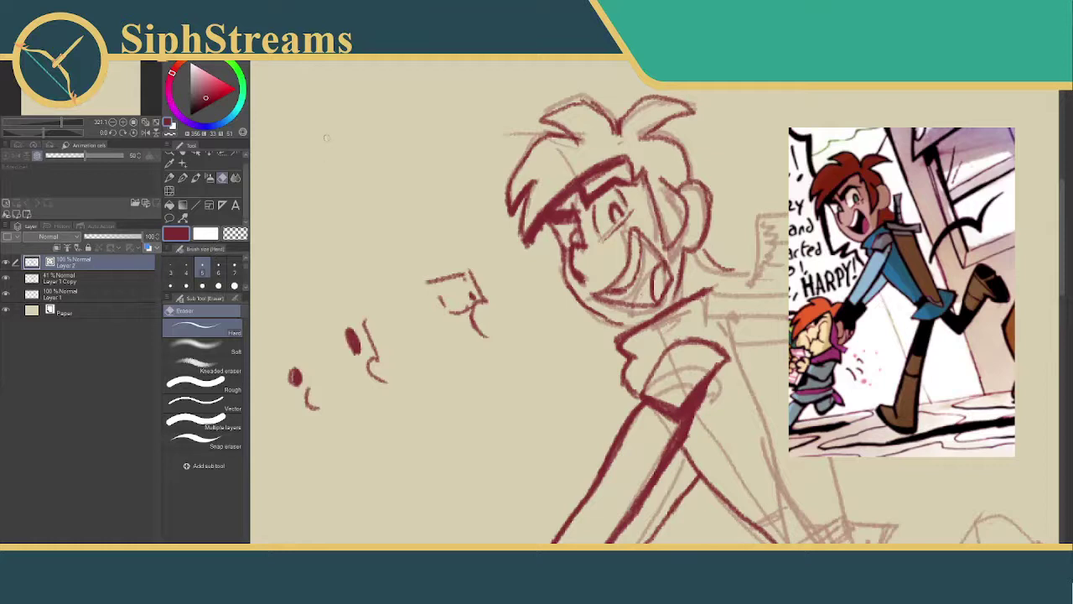
click(182, 178)
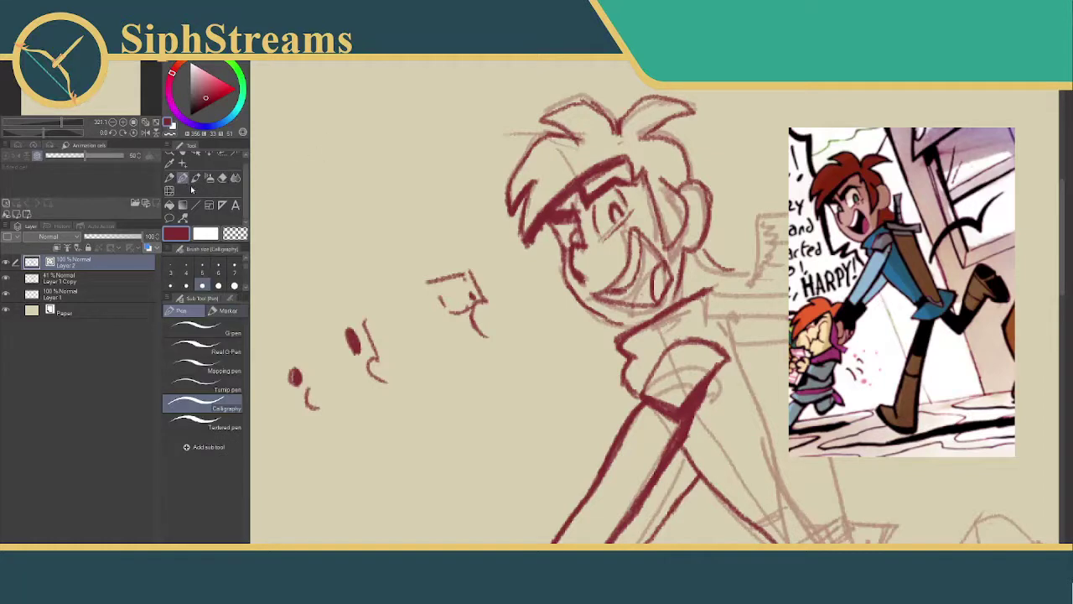
click(169, 178)
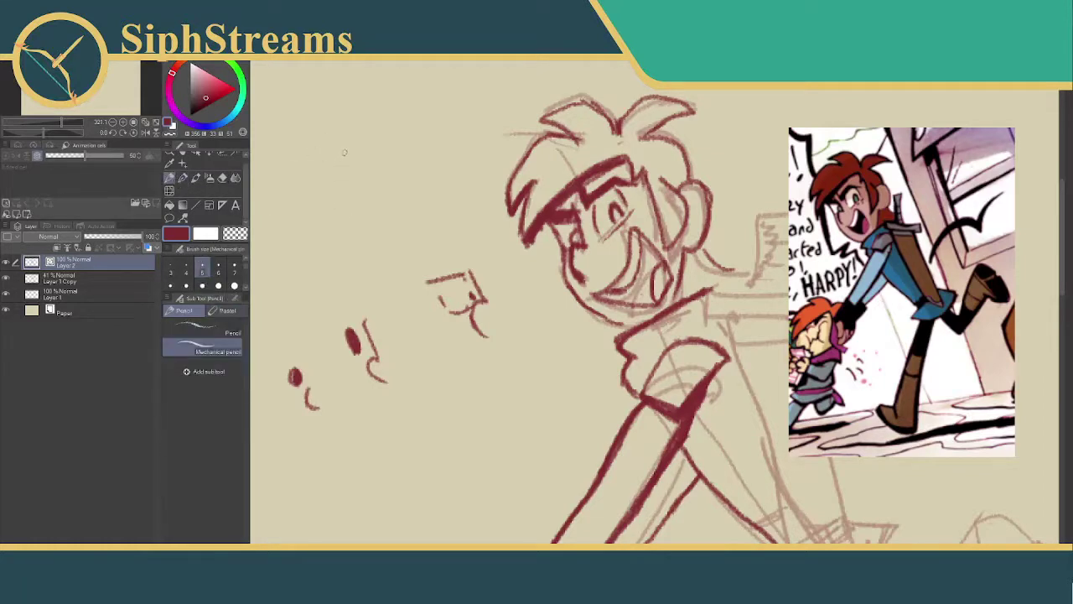
drag(347, 166, 346, 245)
mouse_move(333, 150)
mouse_down()
mouse_move(349, 161)
mouse_move(378, 132)
mouse_move(326, 158)
mouse_up()
mouse_move(339, 203)
mouse_down()
mouse_move(375, 188)
mouse_move(373, 197)
mouse_up()
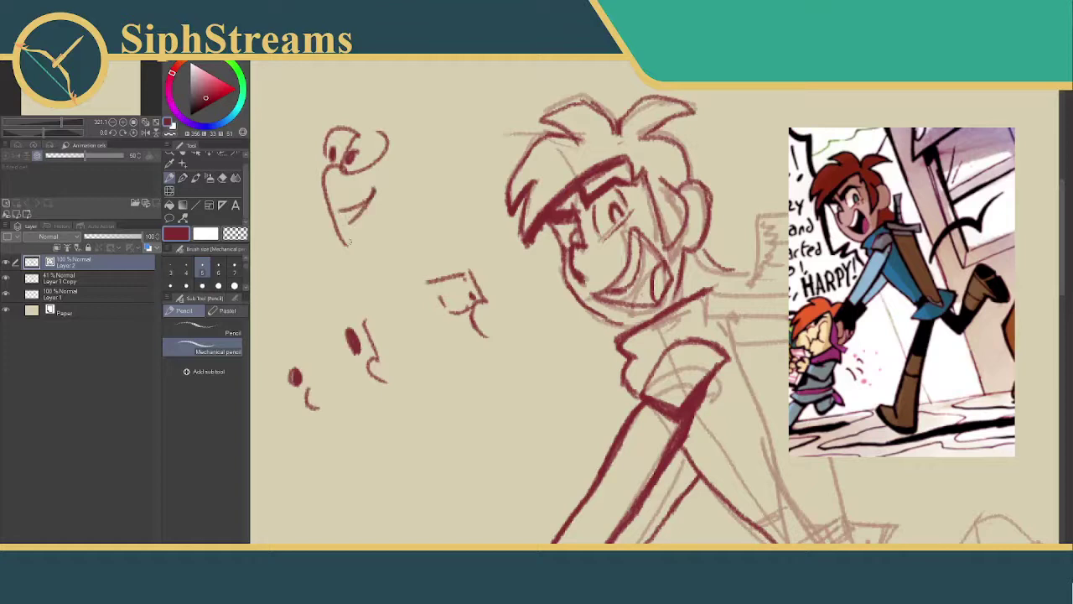
drag(351, 247, 408, 180)
mouse_move(333, 152)
mouse_down()
mouse_move(322, 185)
mouse_move(345, 252)
mouse_up()
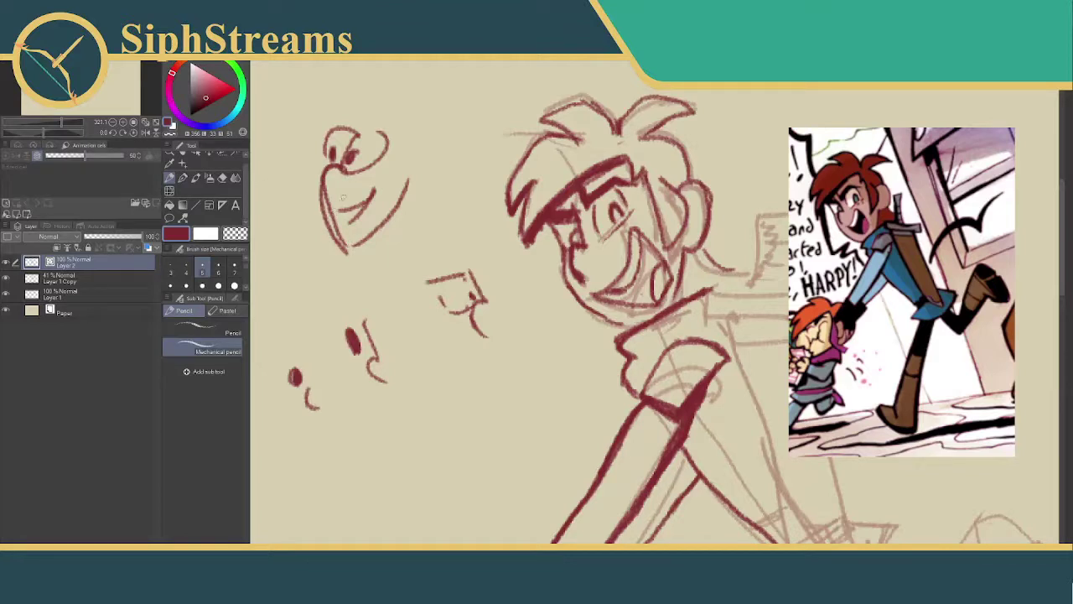
- Erase the bulging-eyed face sketch completely with a large hard eraser
key(p)
key(p)
drag(245, 266, 246, 277)
click(234, 280)
mouse_move(356, 138)
mouse_down()
mouse_move(319, 164)
mouse_move(304, 197)
mouse_move(324, 165)
mouse_up()
key(ctrl+z)
key(ctrl+z)
click(223, 178)
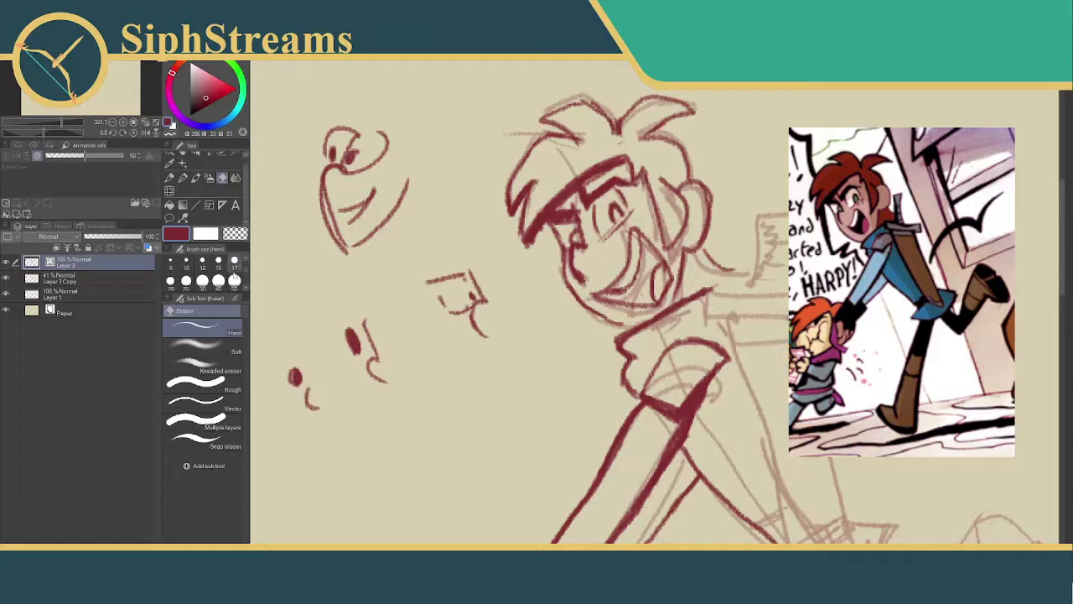
click(235, 281)
mouse_move(353, 130)
mouse_down()
mouse_move(296, 174)
mouse_move(315, 224)
mouse_move(361, 227)
mouse_move(405, 202)
mouse_move(334, 212)
mouse_up()
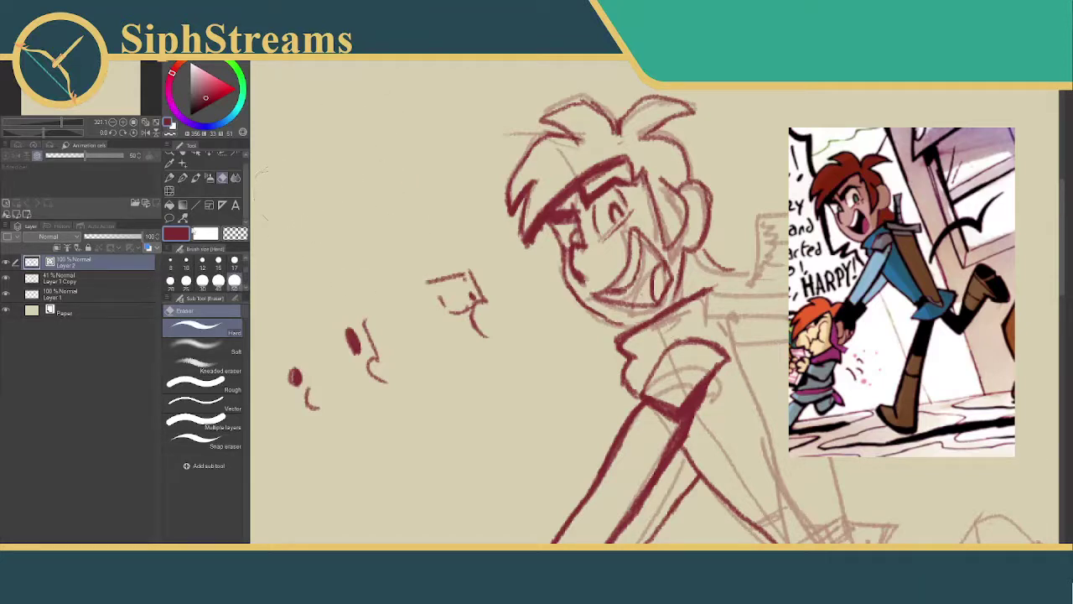
- Set the hard eraser and the Mechanical pencil to size 5, and undo the trial stroke
click(233, 267)
drag(246, 277, 246, 265)
click(202, 265)
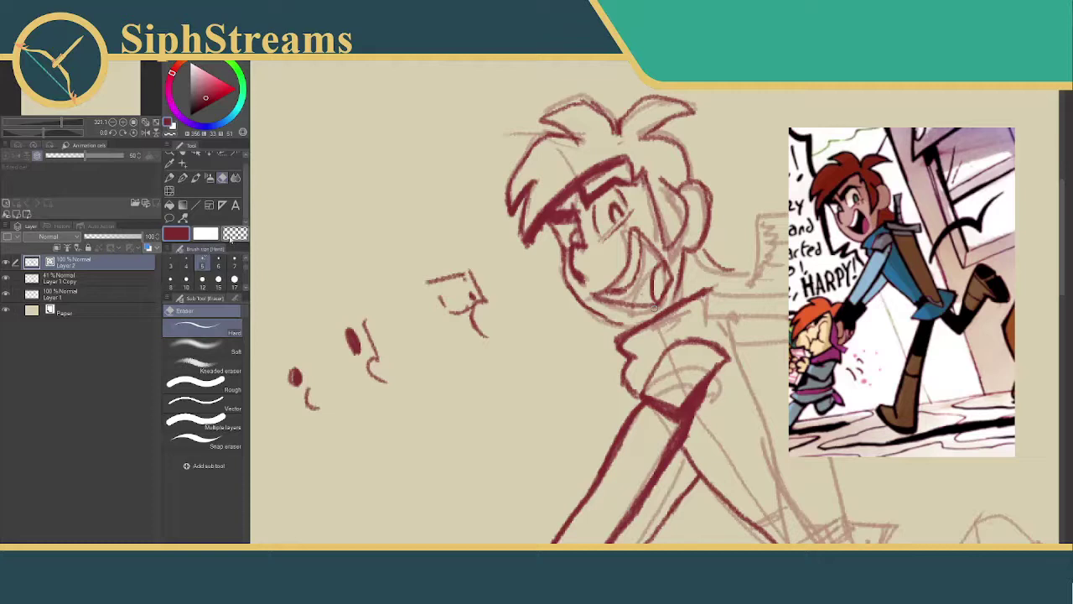
click(171, 178)
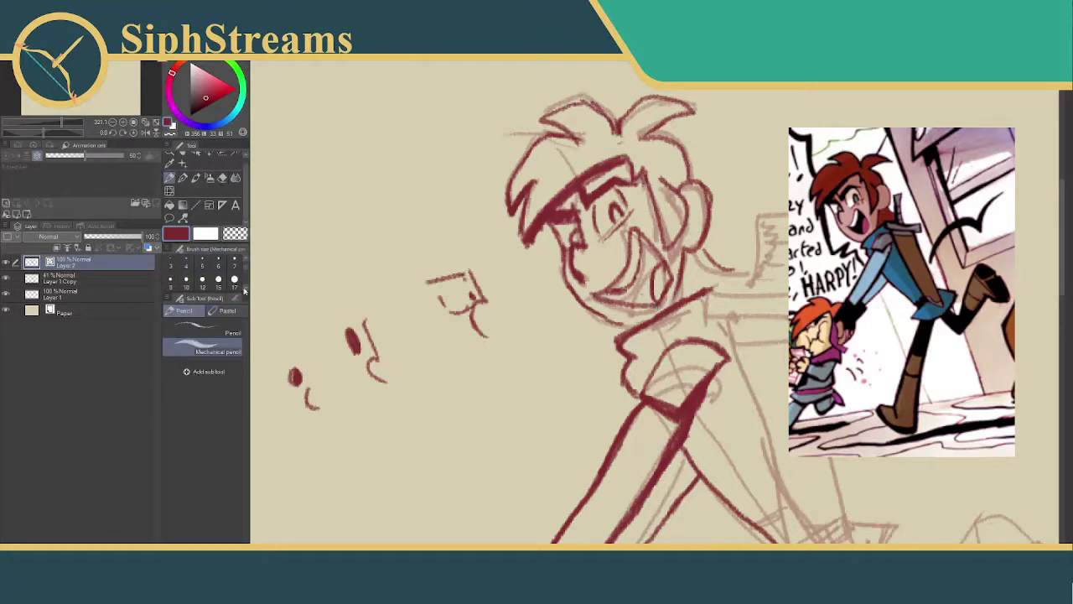
click(201, 266)
mouse_move(339, 245)
mouse_down()
mouse_move(380, 227)
mouse_move(416, 243)
mouse_up()
key(ctrl+z)
- Hide Layer 2 to examine the rough sketch's pose beneath the line work, and show the layer again
mouse_move(451, 156)
mouse_down()
mouse_move(891, 403)
mouse_move(854, 391)
mouse_up()
mouse_move(560, 338)
mouse_down()
mouse_move(652, 346)
mouse_move(541, 334)
mouse_move(1022, 367)
mouse_move(479, 203)
mouse_move(392, 207)
mouse_up()
drag(750, 258, 456, 120)
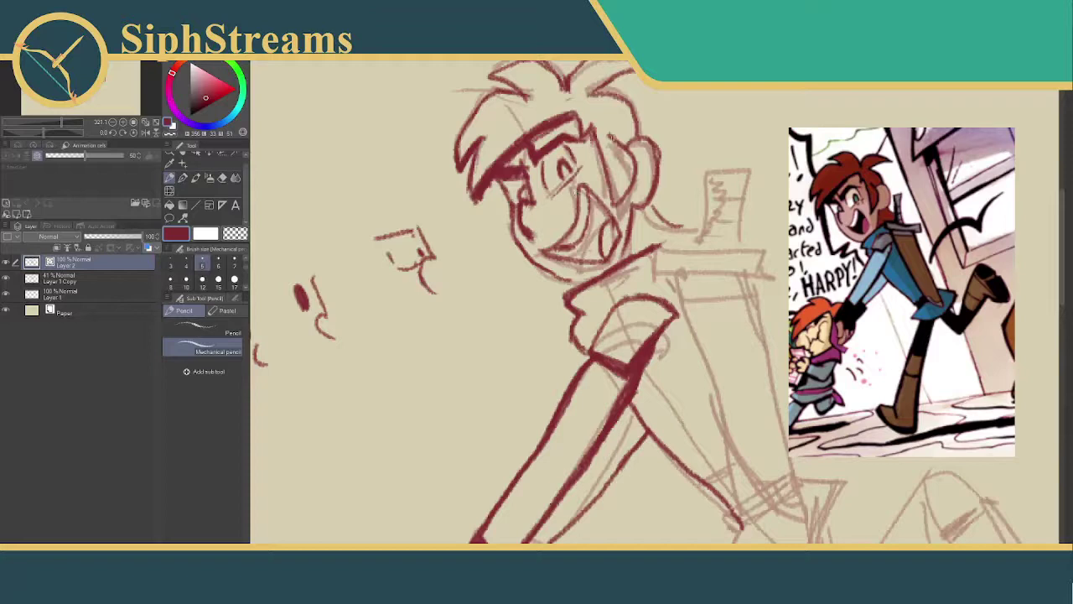
mouse_move(611, 137)
mouse_down()
mouse_move(604, 179)
mouse_move(587, 163)
mouse_up()
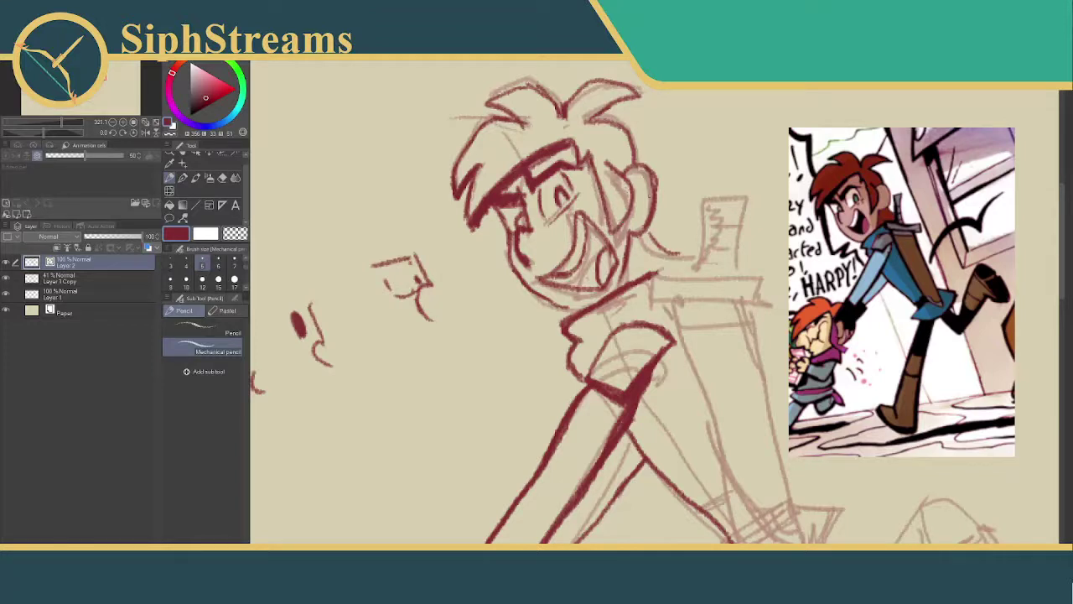
drag(650, 283, 666, 192)
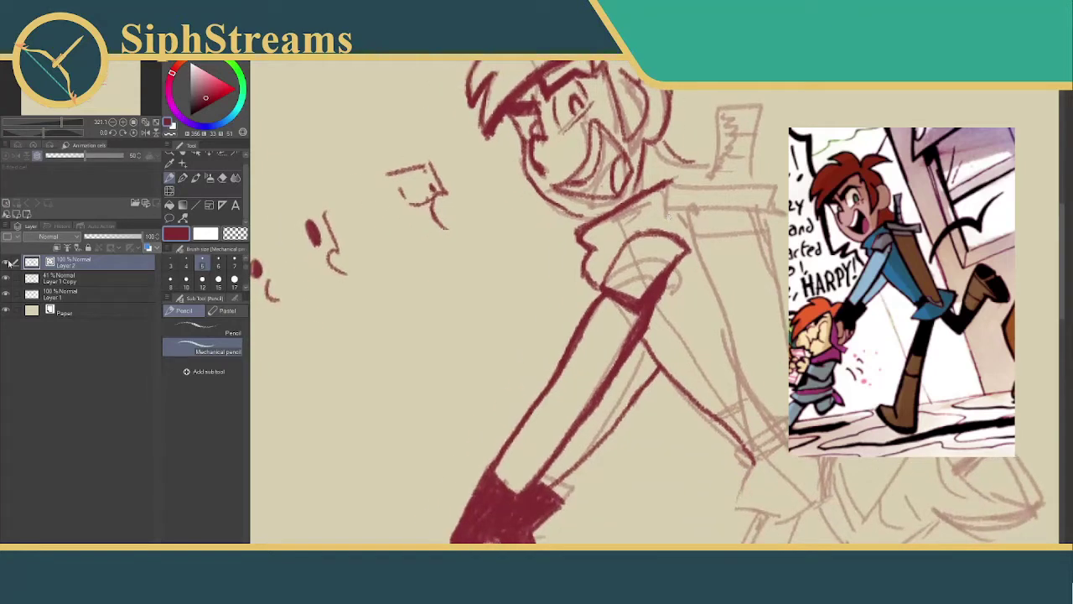
click(6, 262)
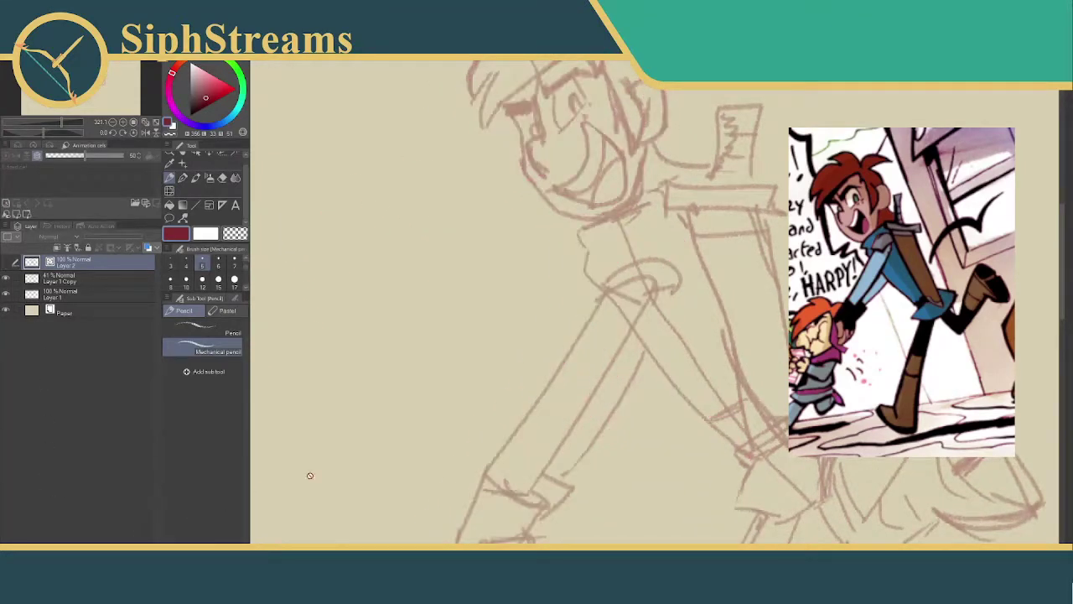
drag(553, 369, 517, 282)
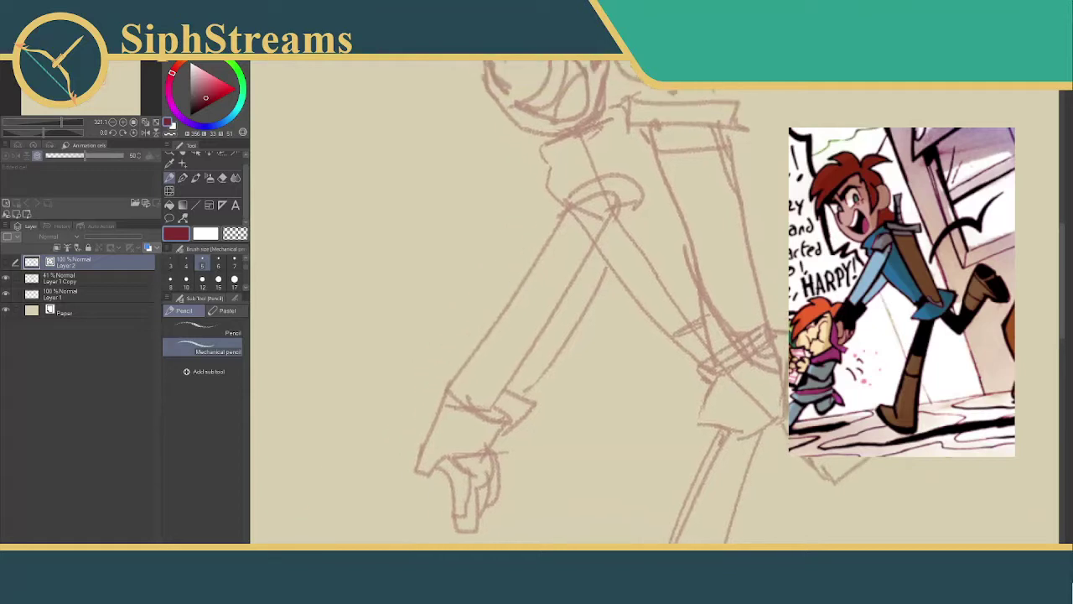
key(ctrl+minus)
key(ctrl+minus)
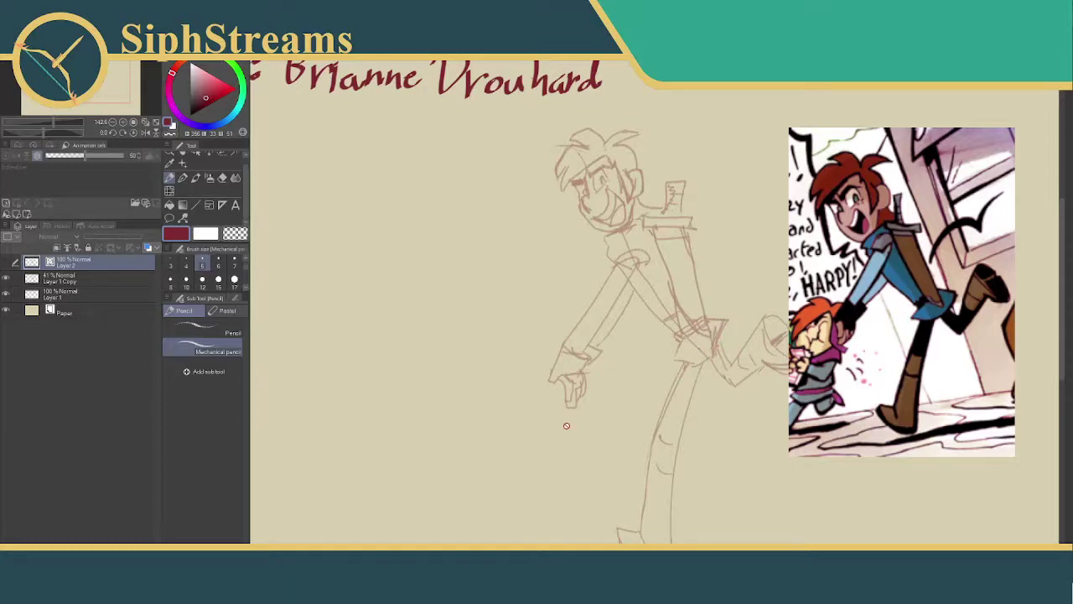
scroll(570, 276, down, 1)
scroll(635, 302, up, 6)
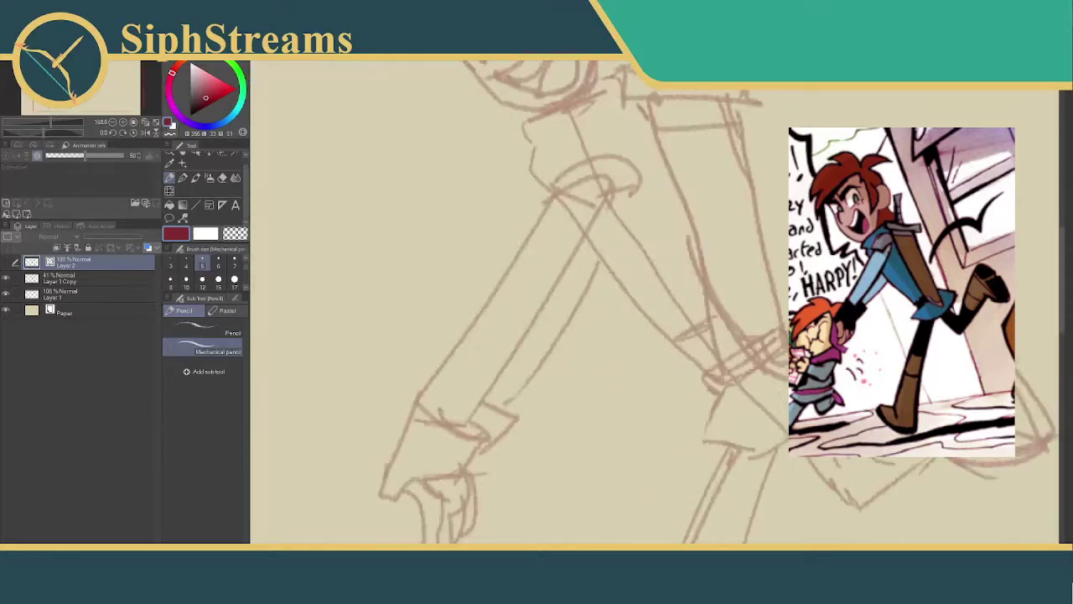
drag(634, 302, 647, 419)
scroll(503, 382, down, 4)
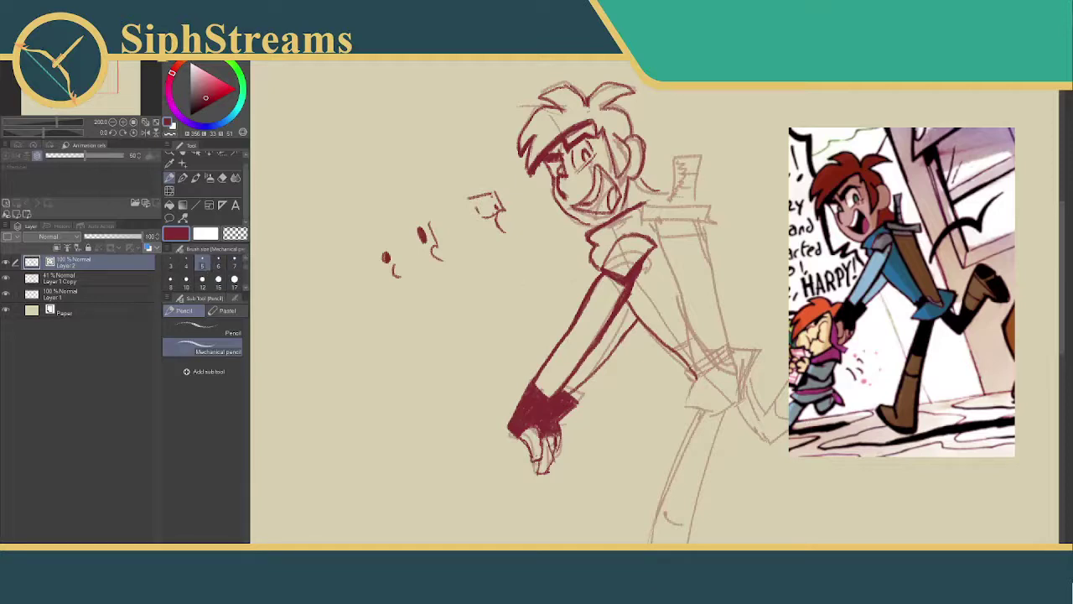
- Draw a small arrow and a segmented, bending line beside the character's back with the Mechanical pencil
drag(756, 176, 774, 177)
drag(774, 178, 766, 183)
mouse_move(737, 211)
mouse_down()
mouse_move(758, 237)
mouse_move(774, 296)
mouse_up()
mouse_move(751, 257)
mouse_down()
mouse_move(778, 312)
mouse_move(761, 338)
mouse_up()
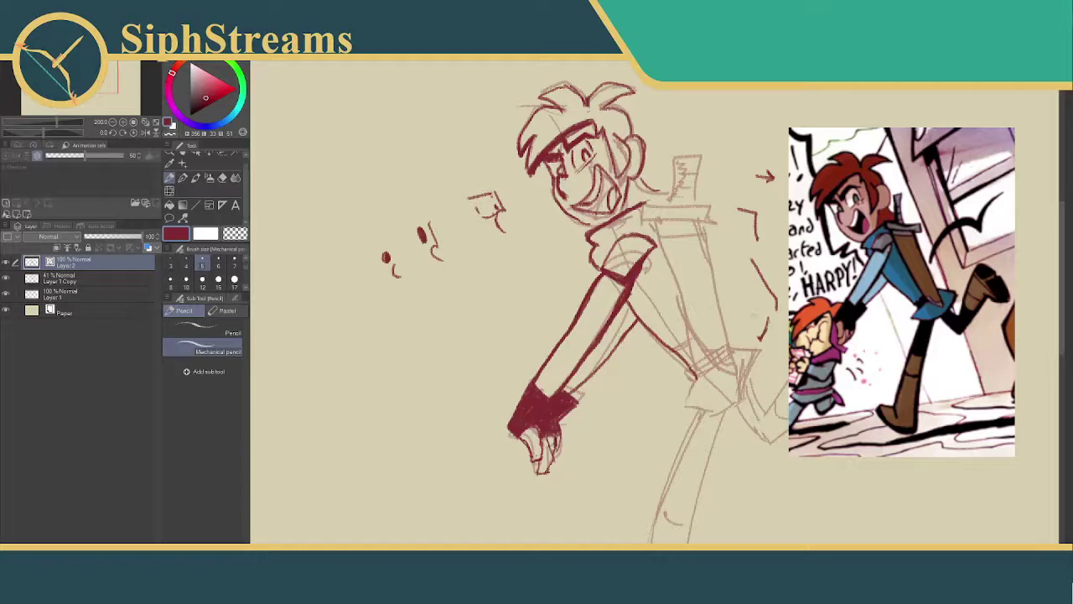
- Erase the segmented line below the arrow with the hard eraser at size 15, keeping the arrow
key(e)
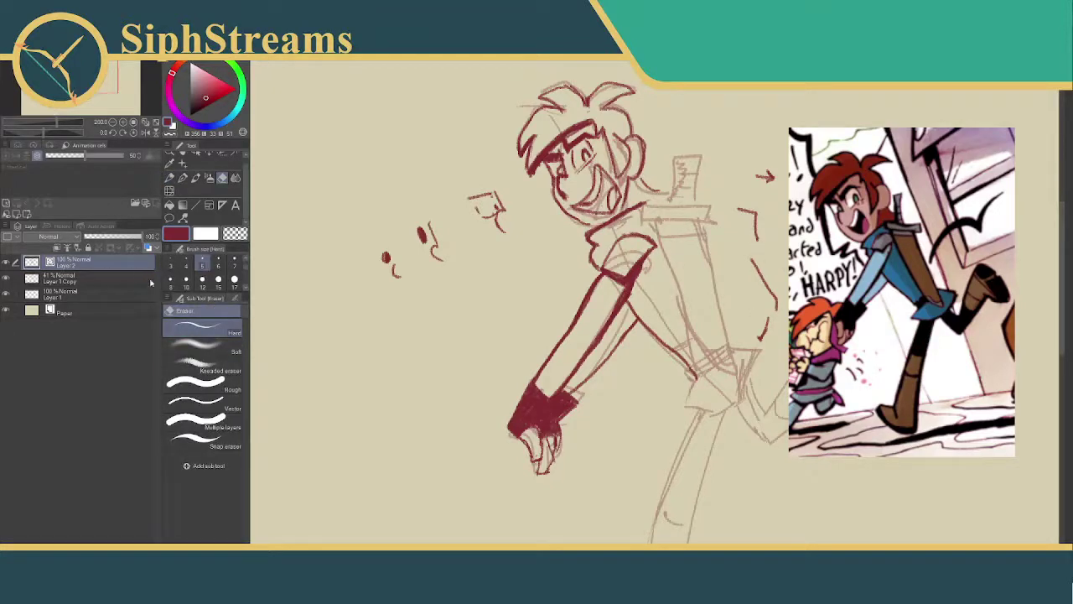
click(218, 280)
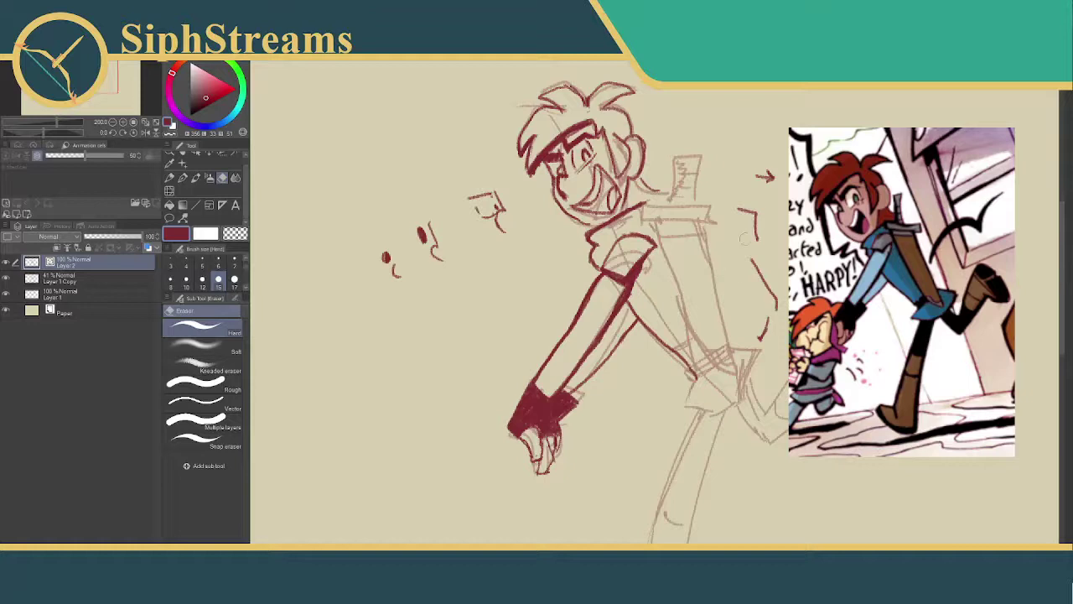
mouse_move(743, 210)
mouse_down()
mouse_move(759, 223)
mouse_move(765, 329)
mouse_up()
- Draw the dark block at the waist and outline the flared tunic hem over the rough sketch with the Mechanical pencil
key(p)
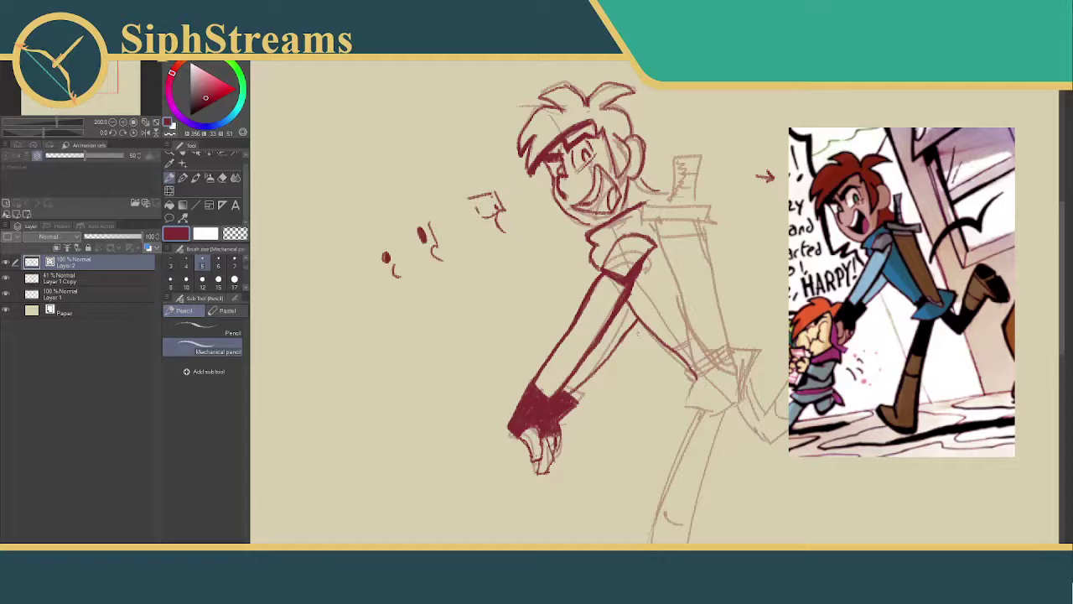
mouse_move(636, 370)
mouse_down()
mouse_move(618, 347)
mouse_move(610, 306)
mouse_up()
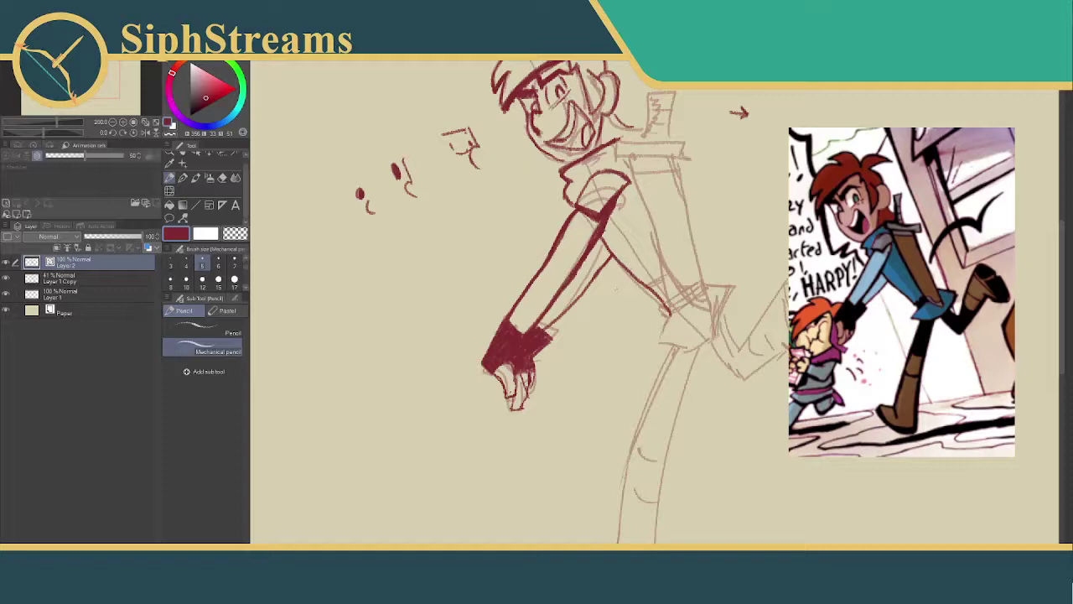
drag(611, 305, 614, 350)
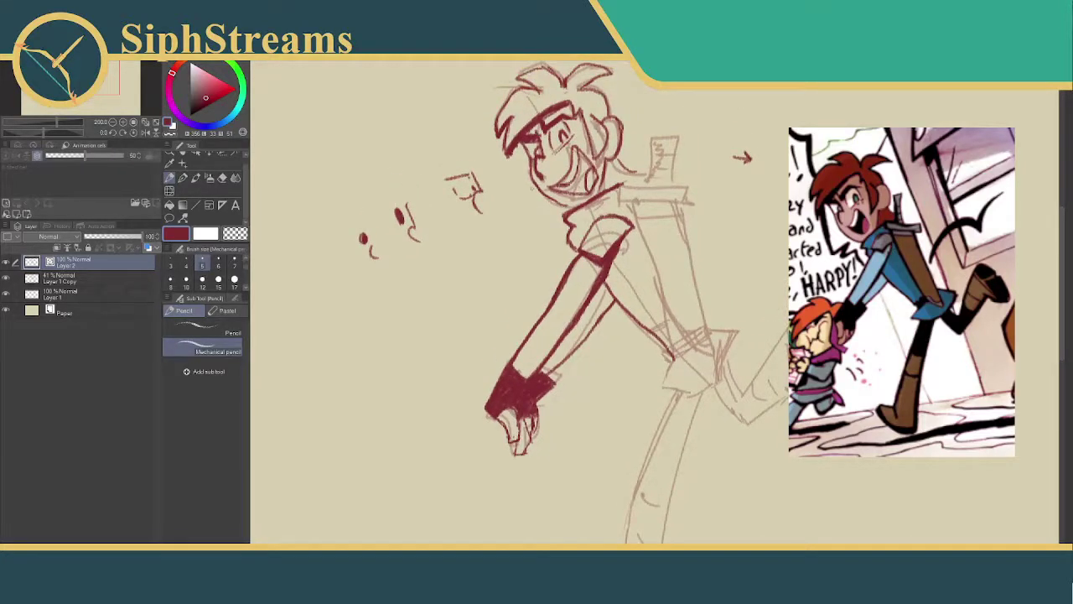
drag(638, 293, 597, 241)
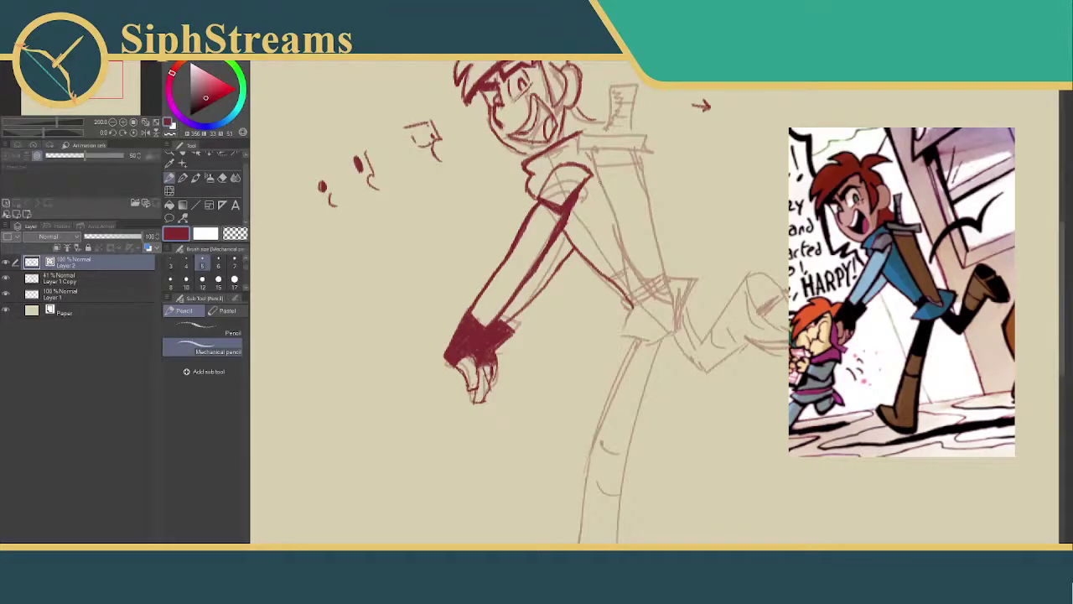
drag(587, 285, 609, 315)
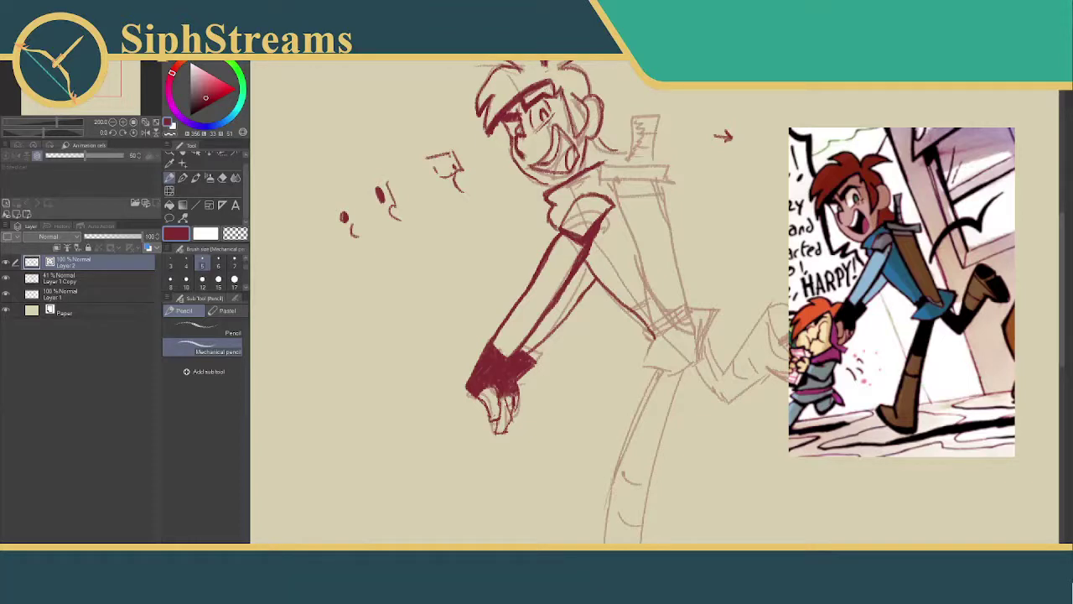
drag(659, 254, 633, 233)
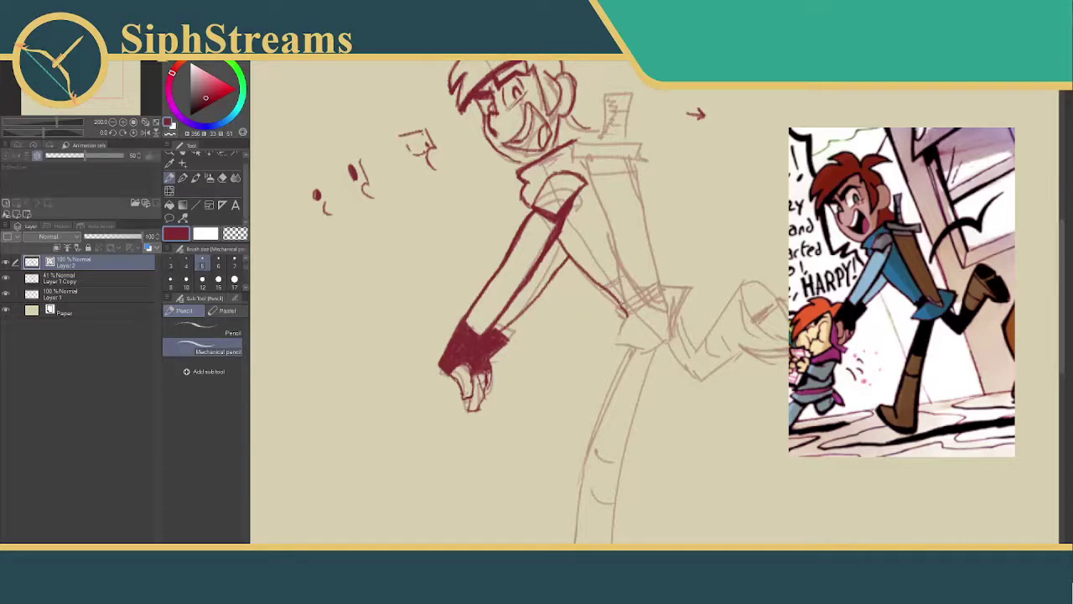
mouse_move(624, 306)
mouse_down()
mouse_move(645, 297)
mouse_move(636, 294)
mouse_move(620, 346)
mouse_move(649, 351)
mouse_move(681, 334)
mouse_up()
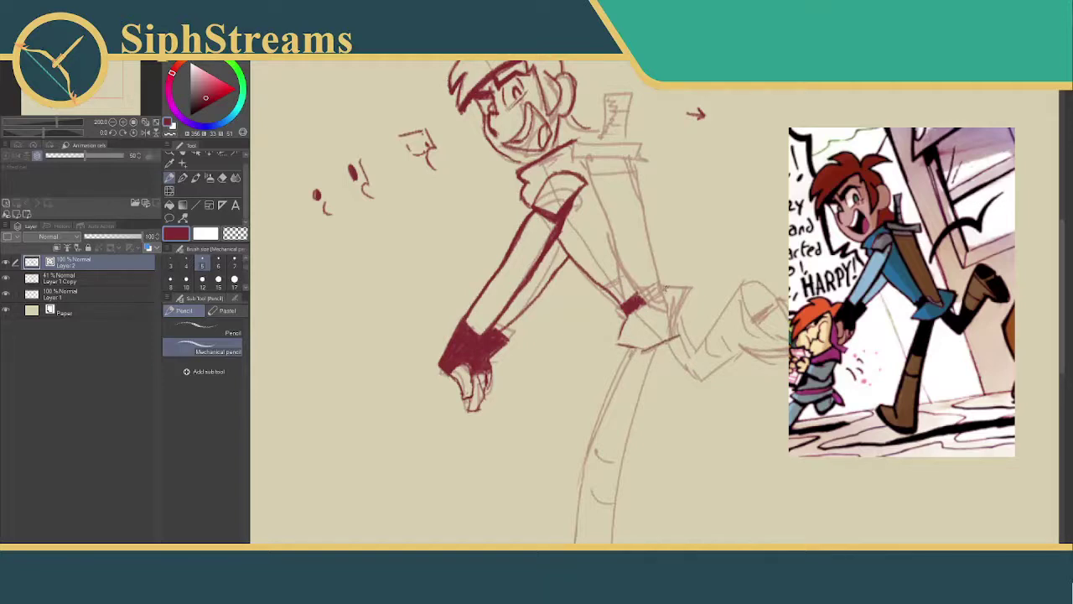
mouse_move(665, 288)
mouse_down()
mouse_move(695, 287)
mouse_move(683, 334)
mouse_move(654, 355)
mouse_up()
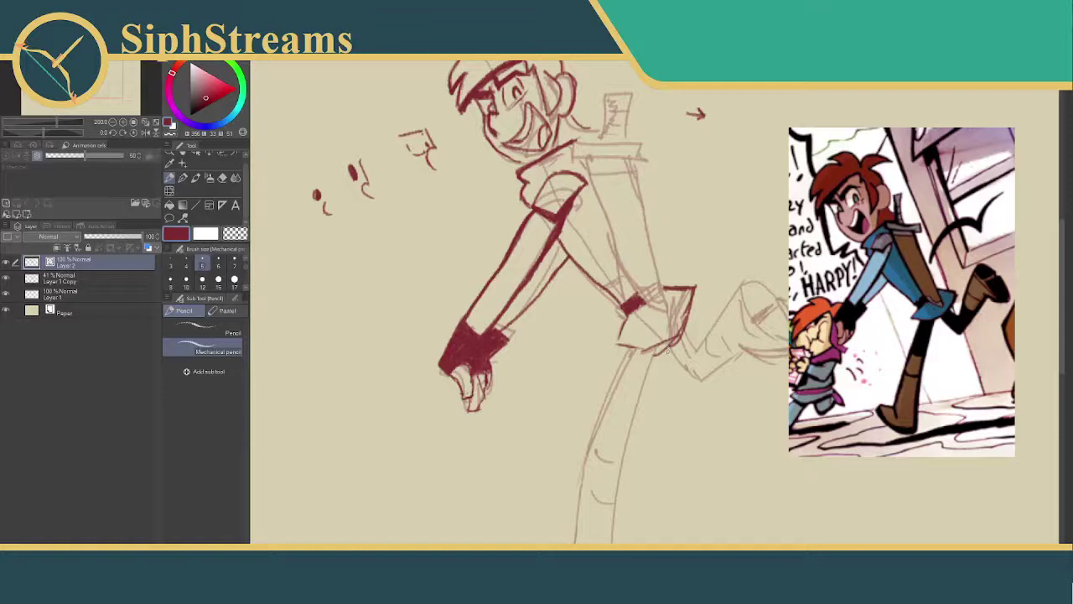
- Clean up the tunic hem's lower back corner, redraw its edge and add a fold line inside the hem
key(e)
drag(668, 351, 678, 341)
key(p)
key(p)
drag(681, 335, 645, 344)
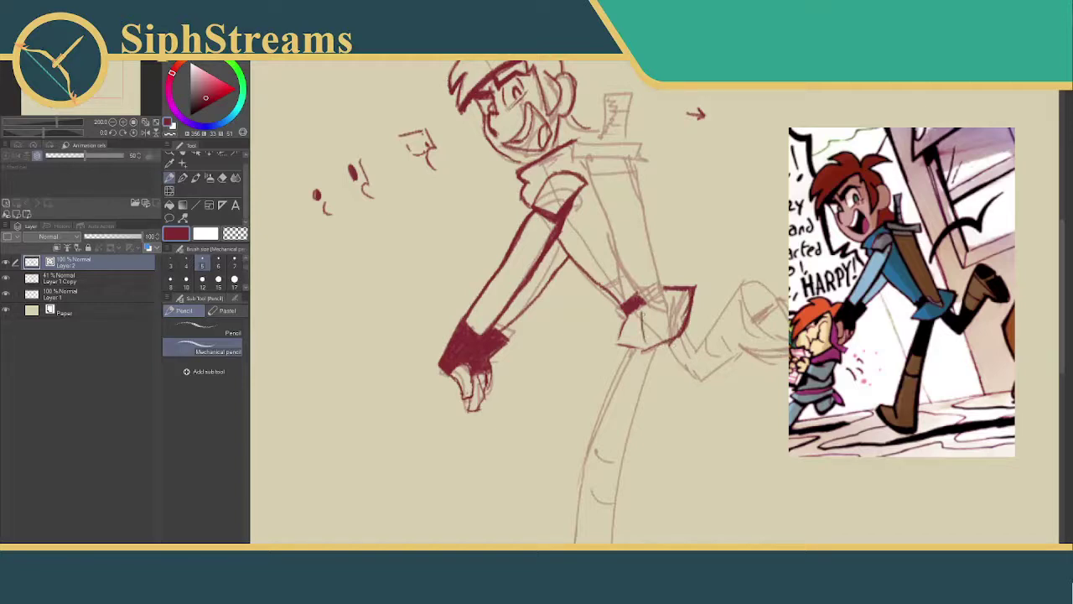
drag(621, 262, 609, 301)
drag(577, 219, 602, 254)
key(ctrl+z)
key(ctrl+z)
key(ctrl+z)
- Draw the flat sword crossguard behind the character's shoulder with the Mechanical pencil at size 5, over the rough sketch
mouse_move(520, 302)
mouse_down()
mouse_move(541, 316)
mouse_move(532, 371)
mouse_up()
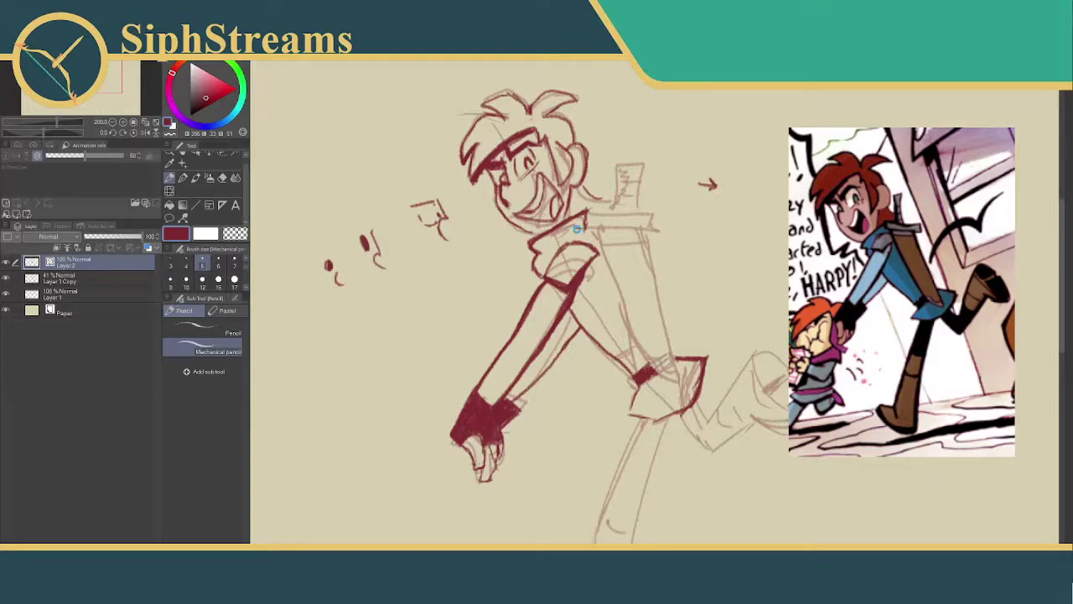
key(e)
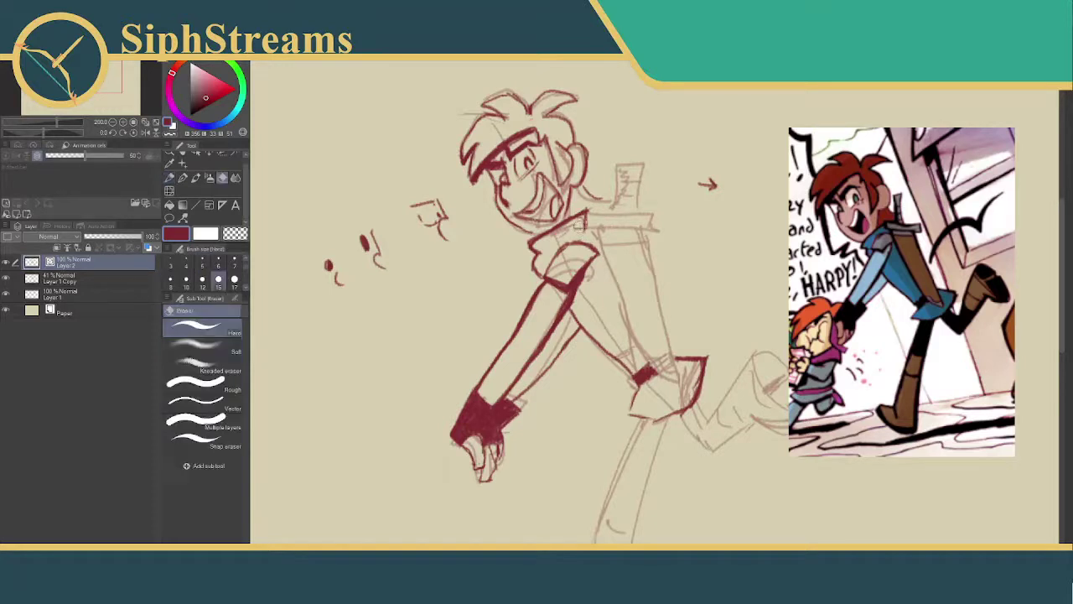
key(p)
drag(584, 229, 639, 228)
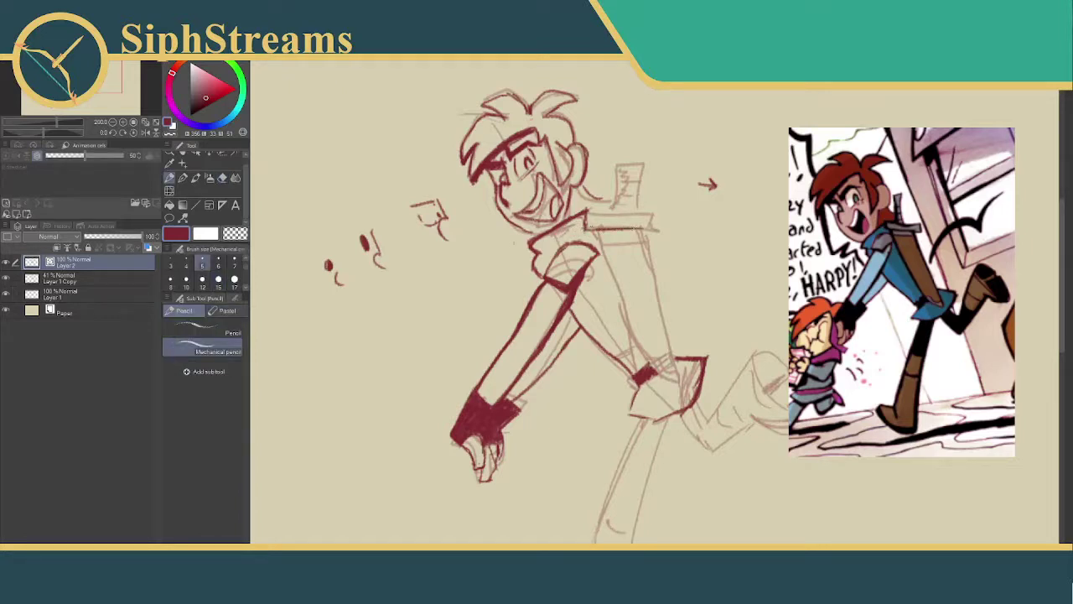
drag(630, 231, 658, 228)
mouse_move(585, 211)
mouse_down()
mouse_move(659, 213)
mouse_move(656, 230)
mouse_up()
mouse_move(585, 209)
mouse_down()
mouse_move(581, 230)
mouse_move(603, 213)
mouse_move(623, 223)
mouse_move(661, 211)
mouse_move(612, 214)
mouse_move(636, 213)
mouse_move(587, 235)
mouse_move(654, 222)
mouse_up()
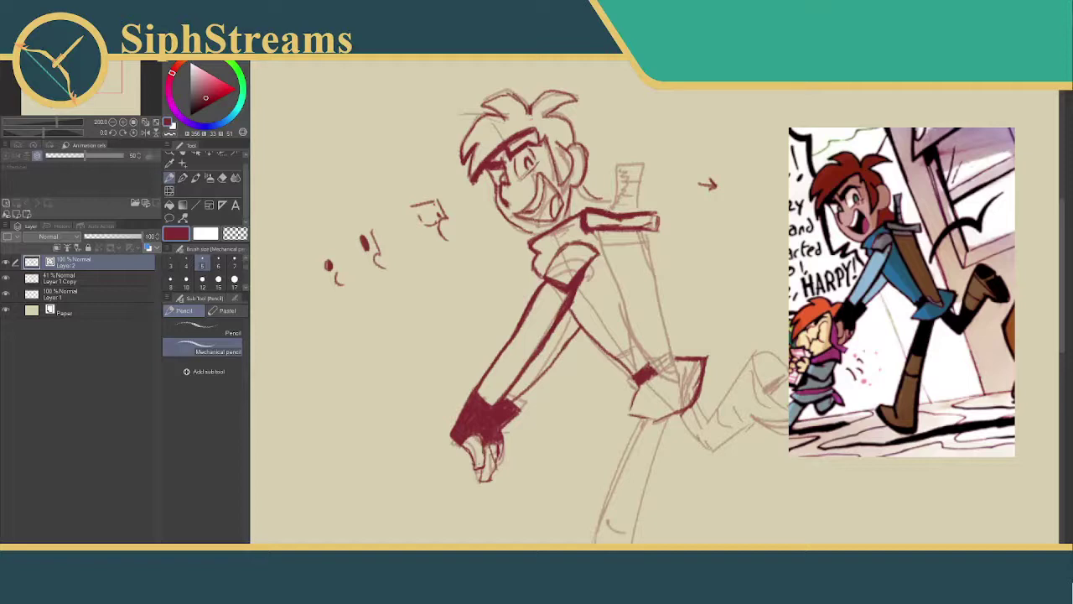
- Draw the sword handle rising from the crossguard, thicken its front edge and erase the stray mark above it
mouse_move(610, 198)
mouse_down()
mouse_move(605, 163)
mouse_move(620, 161)
mouse_move(629, 217)
mouse_move(618, 193)
mouse_up()
drag(617, 147, 616, 213)
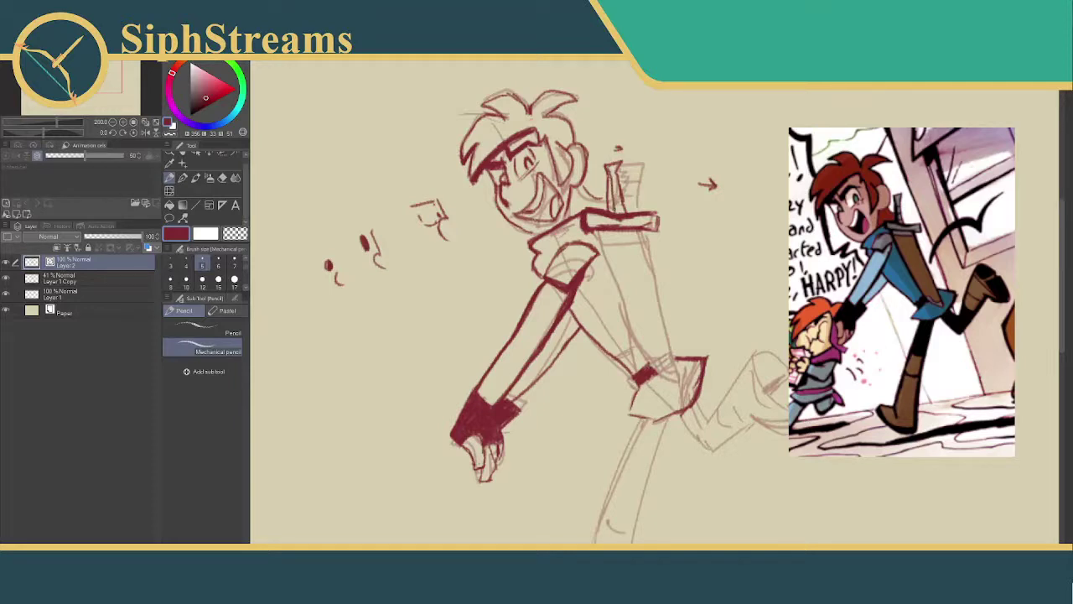
drag(608, 174, 615, 213)
mouse_move(614, 181)
mouse_down()
mouse_move(633, 206)
mouse_move(621, 193)
mouse_up()
key(e)
drag(613, 149, 624, 147)
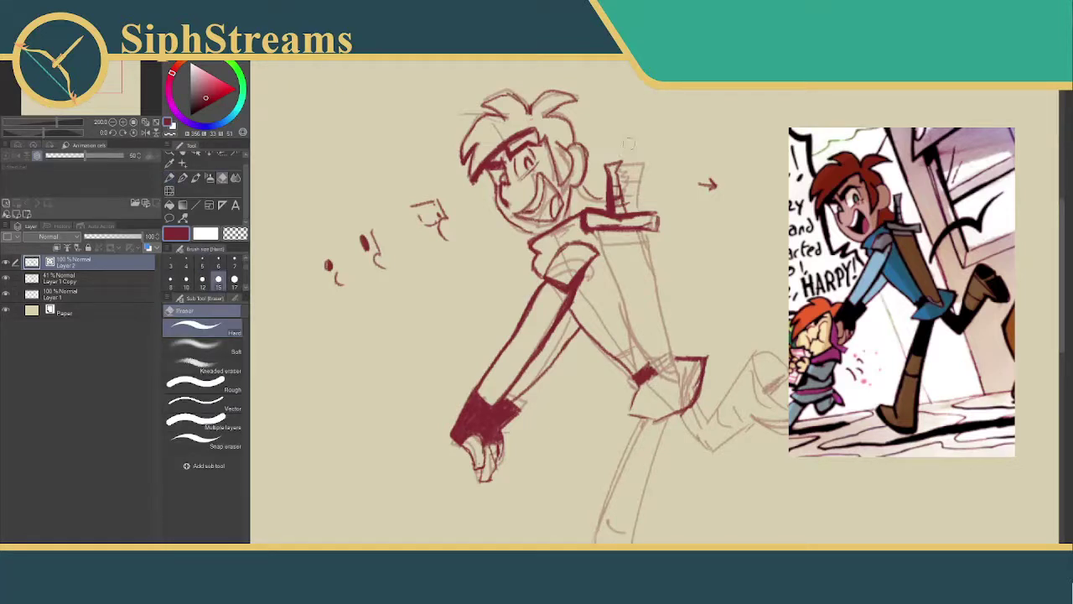
- Outline the long tapering scabbard down the character's back, drawing both sides from the crossguard to the tunic hem
key(p)
drag(621, 276, 590, 201)
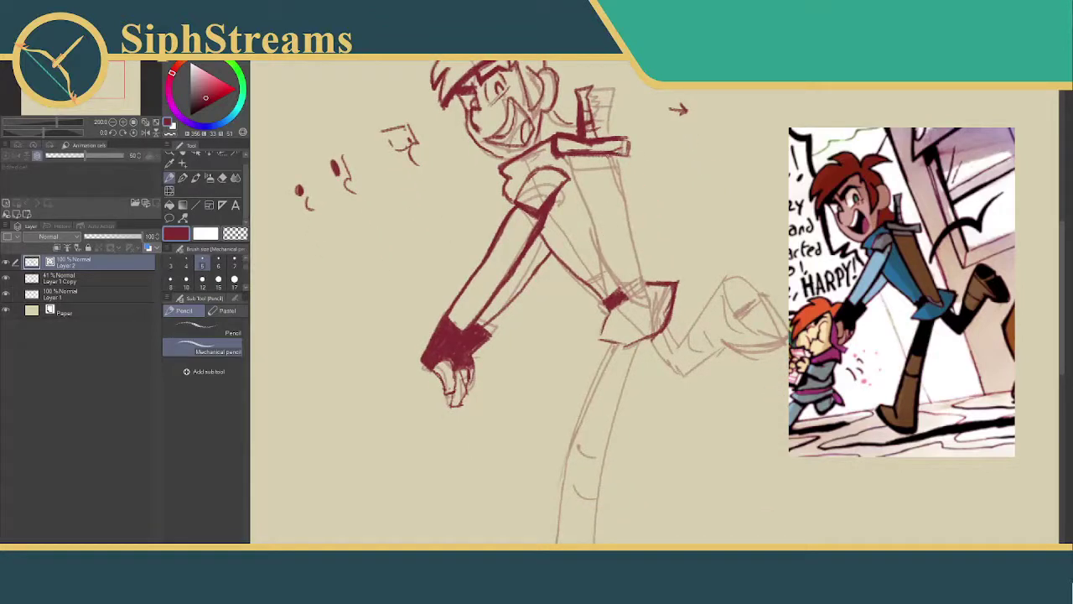
drag(606, 153, 646, 300)
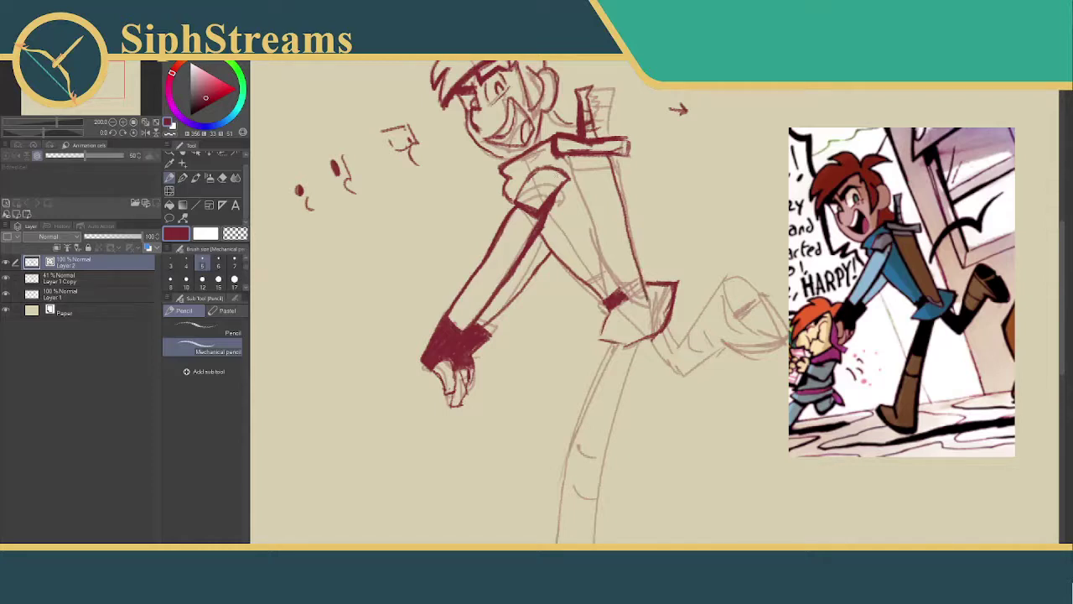
drag(569, 154, 614, 275)
key(ctrl+z)
mouse_move(569, 155)
mouse_down()
mouse_move(617, 282)
mouse_move(656, 307)
mouse_move(639, 289)
mouse_move(630, 302)
mouse_move(647, 299)
mouse_up()
key(e)
key(p)
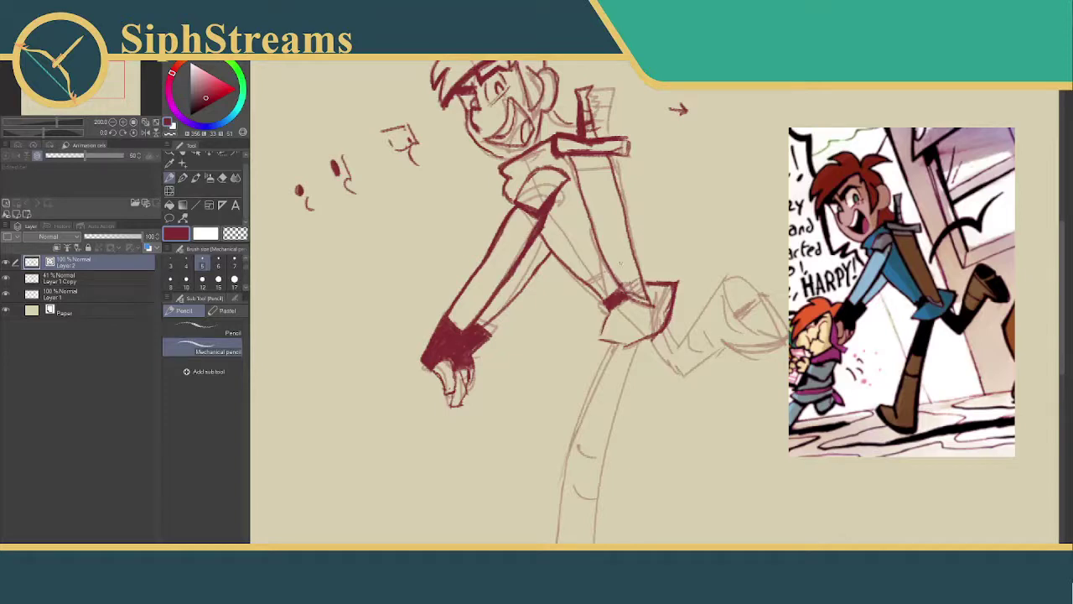
- Thicken the scabbard's front edge and the upper part of its back edge with the Mechanical pencil
drag(568, 154, 599, 240)
drag(640, 300, 633, 286)
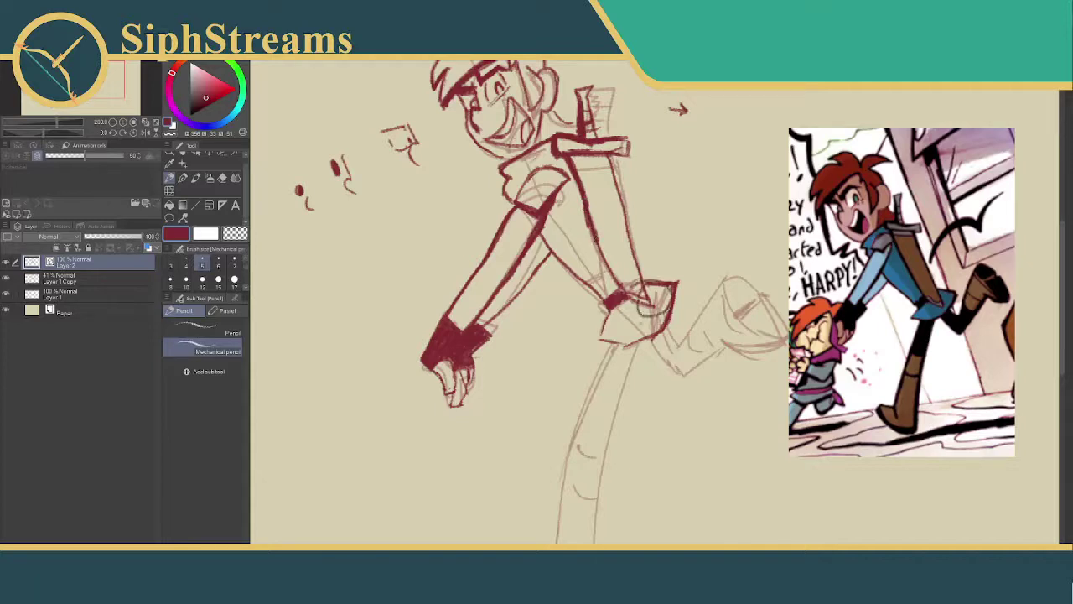
key(ctrl+z)
drag(610, 156, 624, 210)
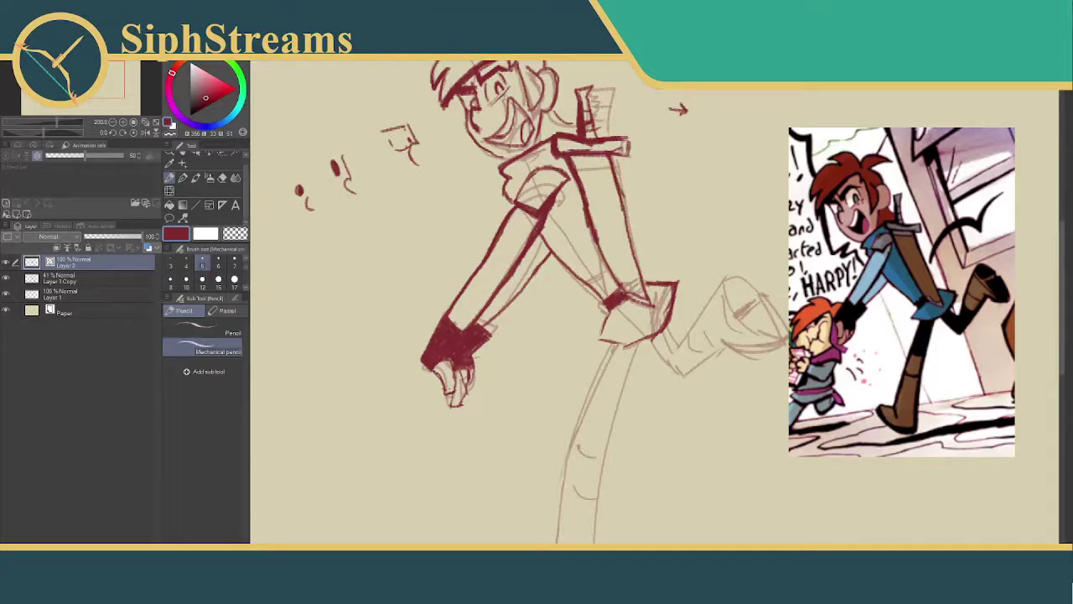
drag(612, 157, 622, 201)
drag(595, 242, 620, 294)
- Trim the scabbard's front edge with the hard eraser at size 15 and reinforce its back edge with the Mechanical pencil
key(e)
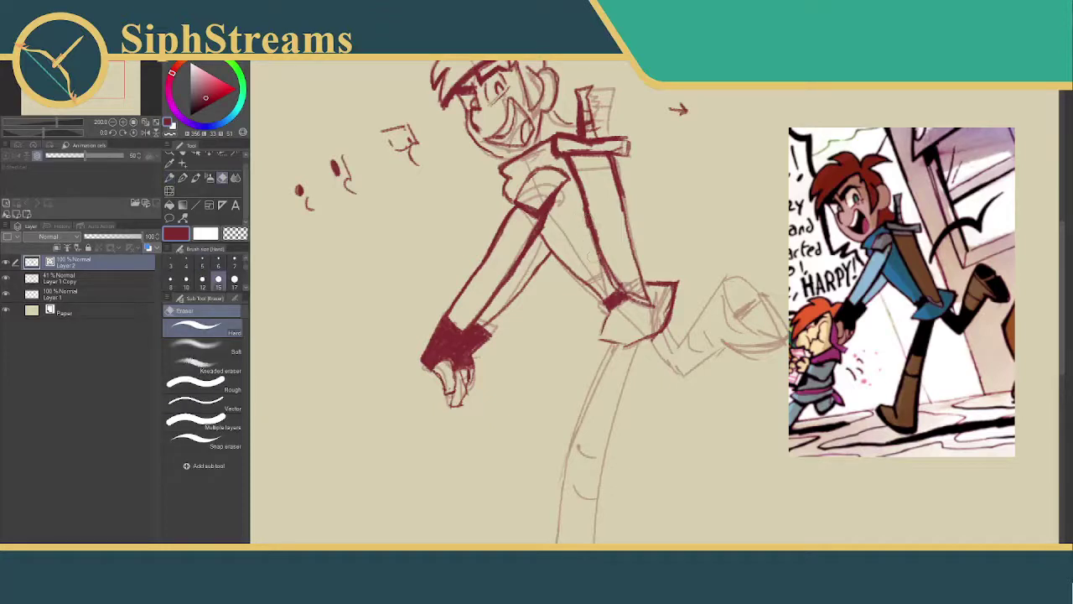
drag(593, 256, 612, 288)
drag(582, 208, 612, 279)
key(p)
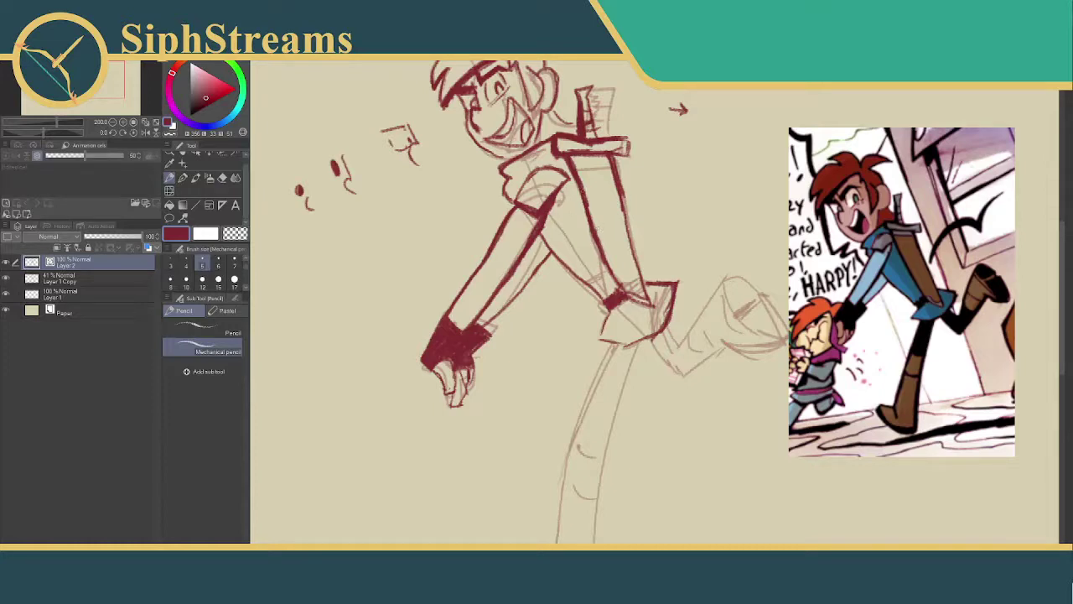
drag(621, 192, 624, 218)
mouse_move(618, 193)
mouse_down()
mouse_move(621, 210)
mouse_move(595, 227)
mouse_move(598, 213)
mouse_up()
key(e)
key(p)
drag(578, 173, 610, 164)
key(ctrl+z)
- Draw the front edge of the tunic hem from the dark waist block to the lower corner
mouse_move(585, 209)
mouse_down()
mouse_move(611, 254)
mouse_move(639, 271)
mouse_move(679, 265)
mouse_move(634, 239)
mouse_move(674, 324)
mouse_up()
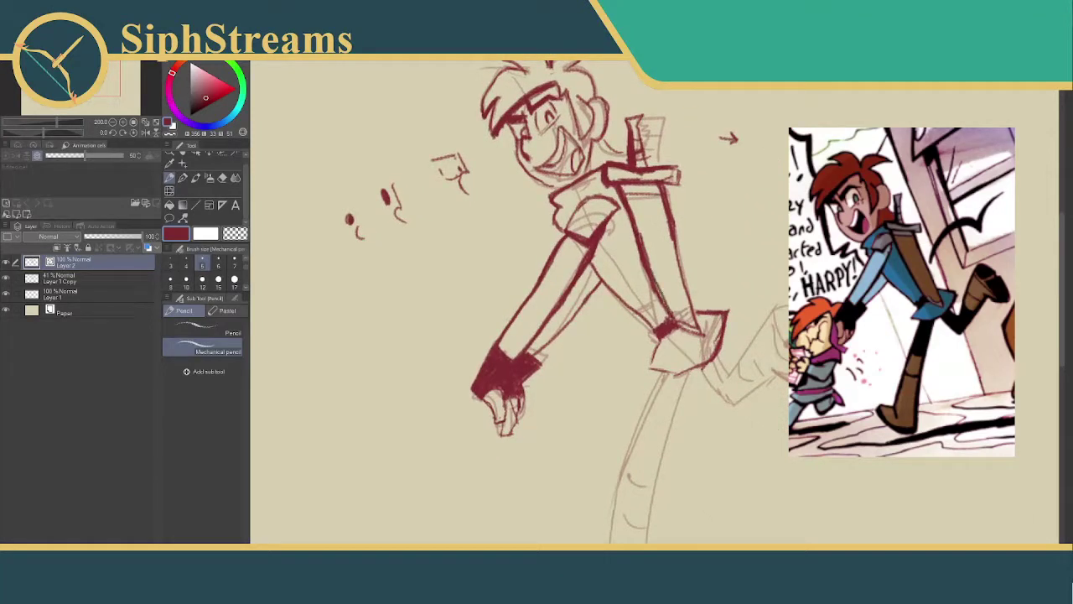
key(e)
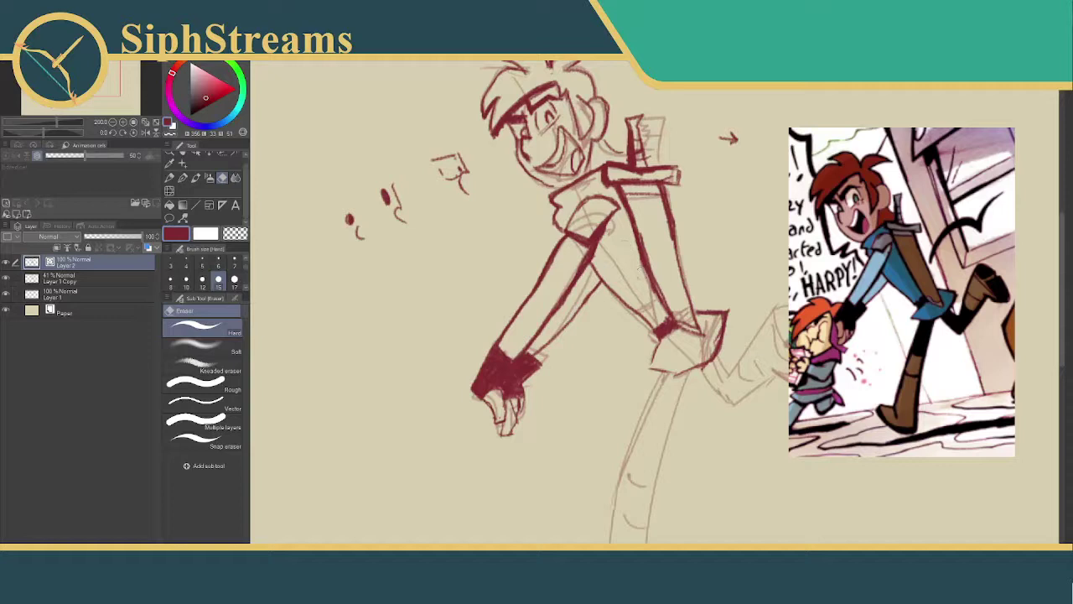
key(p)
mouse_move(631, 241)
mouse_down()
mouse_move(633, 276)
mouse_move(567, 200)
mouse_up()
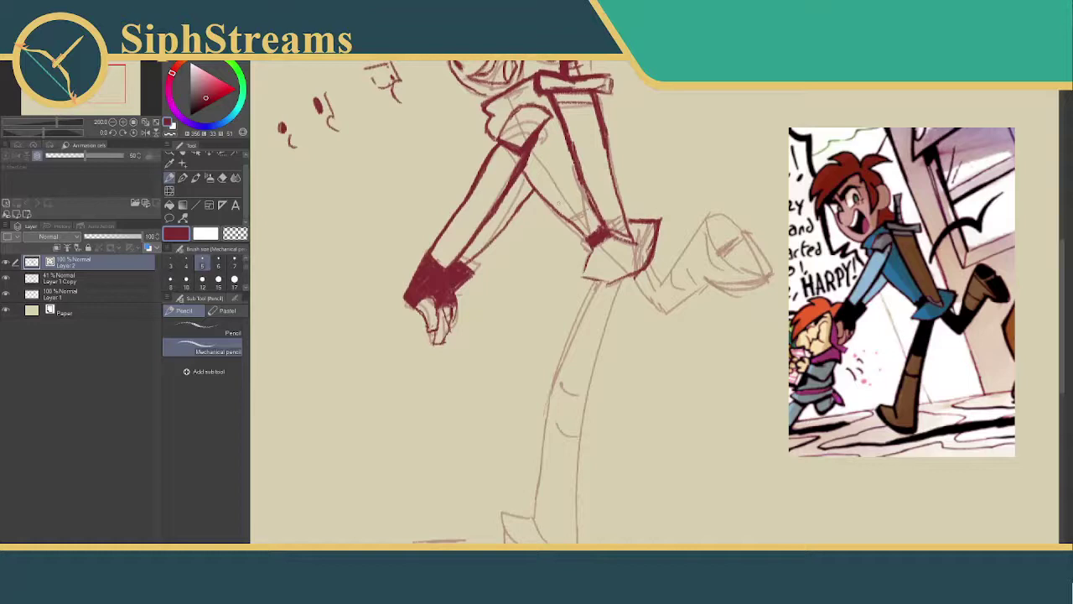
mouse_move(584, 278)
mouse_down()
mouse_move(610, 280)
mouse_move(593, 249)
mouse_move(584, 266)
mouse_move(595, 236)
mouse_up()
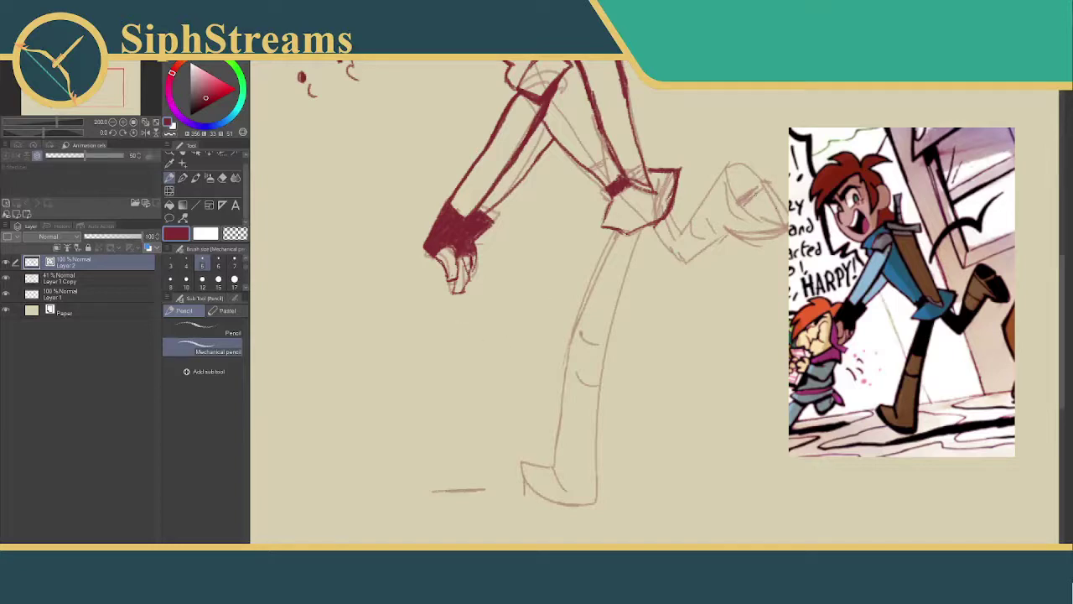
- Draw a circle and small arrow at the raised foot, plus two slanted demonstration lines below it
mouse_move(750, 155)
mouse_down()
mouse_move(766, 180)
mouse_move(745, 198)
mouse_move(753, 201)
mouse_up()
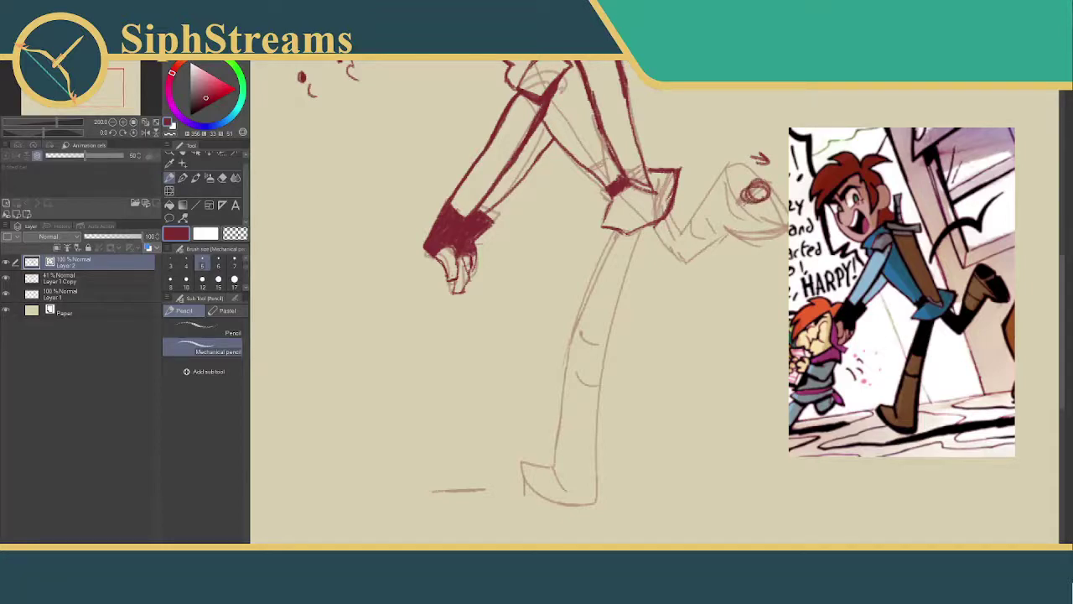
drag(743, 293, 773, 265)
drag(754, 346, 735, 446)
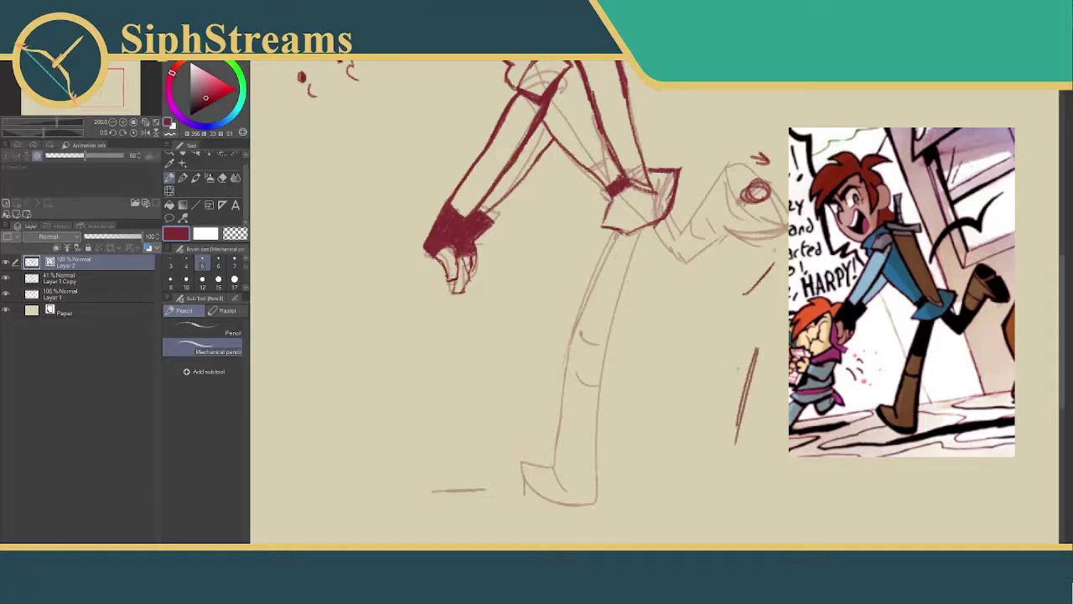
- Erase the circle, arrow and slanted demonstration lines around the raised foot with the hard eraser at size 15
key(e)
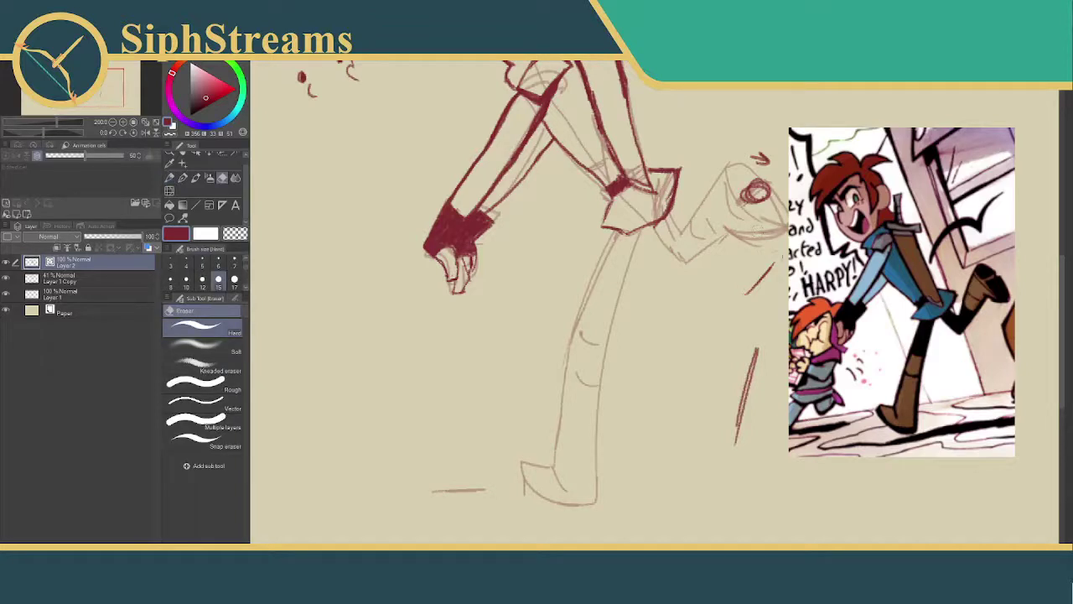
drag(772, 265, 747, 294)
mouse_move(751, 223)
mouse_down()
mouse_move(760, 180)
mouse_move(771, 196)
mouse_up()
mouse_move(746, 391)
mouse_down()
mouse_move(757, 348)
mouse_move(736, 443)
mouse_up()
drag(768, 163, 765, 155)
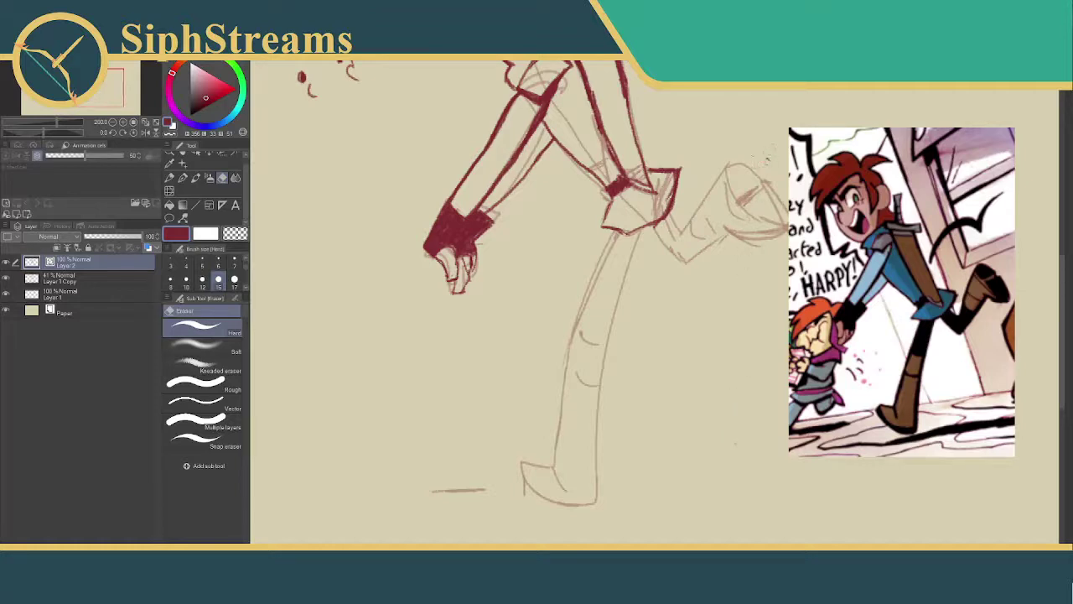
- Draw the standing leg's back and front edges from the tunic hem to the boot toe, and reinforce the hem's lower edge
key(p)
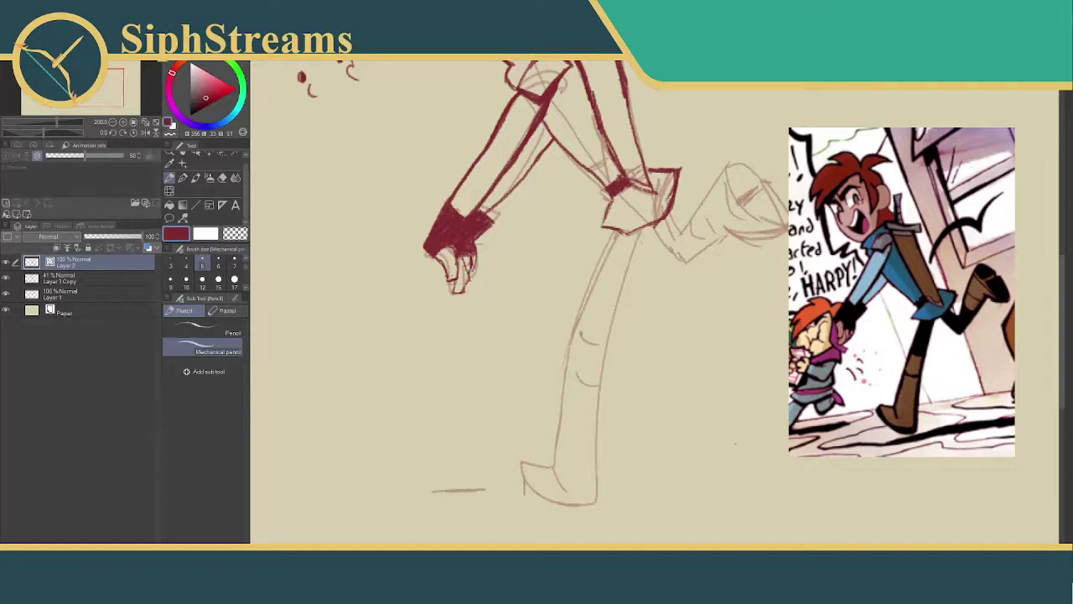
mouse_move(643, 228)
mouse_down()
mouse_move(607, 344)
mouse_move(592, 490)
mouse_up()
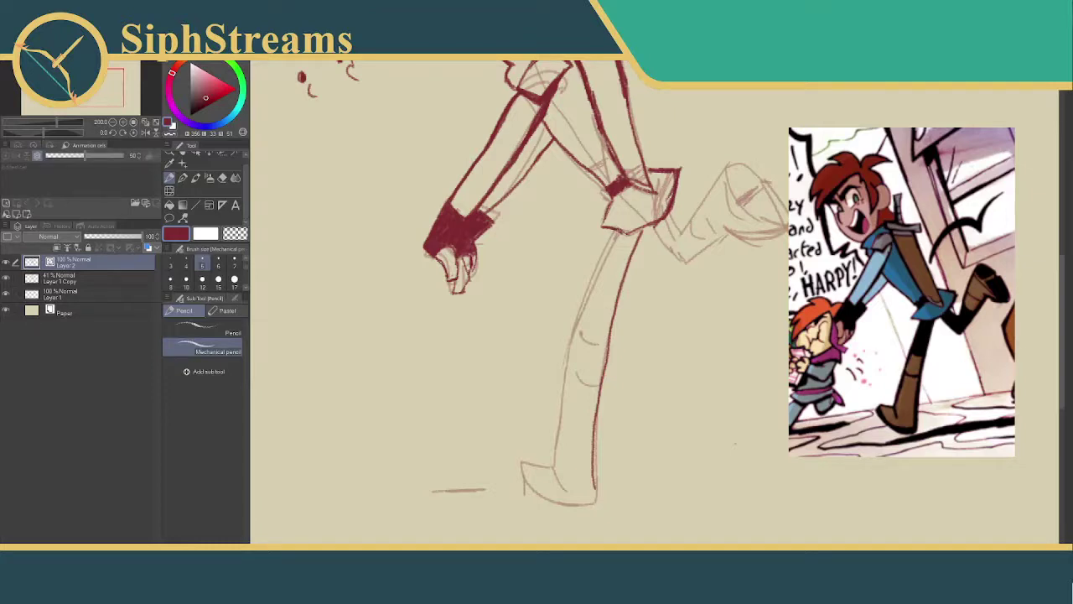
mouse_move(624, 226)
mouse_down()
mouse_move(596, 270)
mouse_move(545, 458)
mouse_up()
key(ctrl+z)
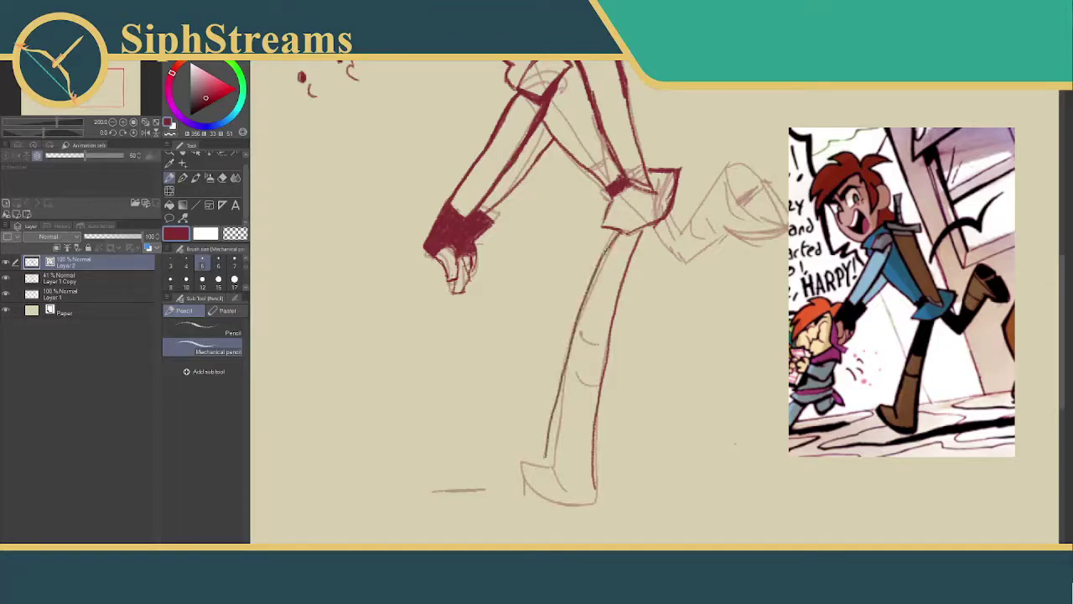
key(ctrl+z)
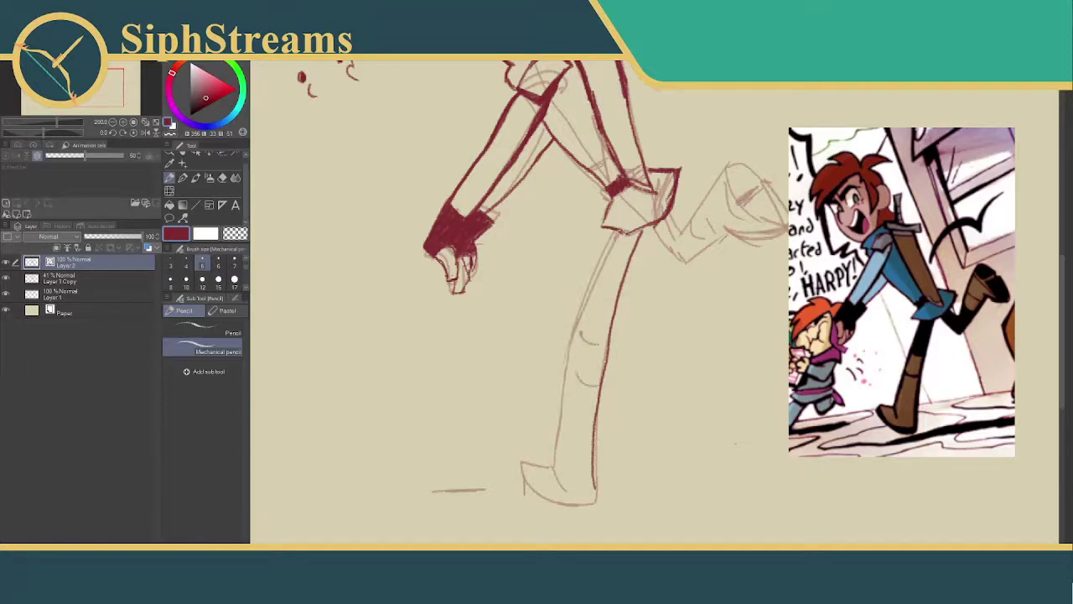
mouse_move(621, 228)
mouse_down()
mouse_move(559, 404)
mouse_move(554, 463)
mouse_move(563, 462)
mouse_move(553, 464)
mouse_move(563, 493)
mouse_move(553, 463)
mouse_move(523, 459)
mouse_up()
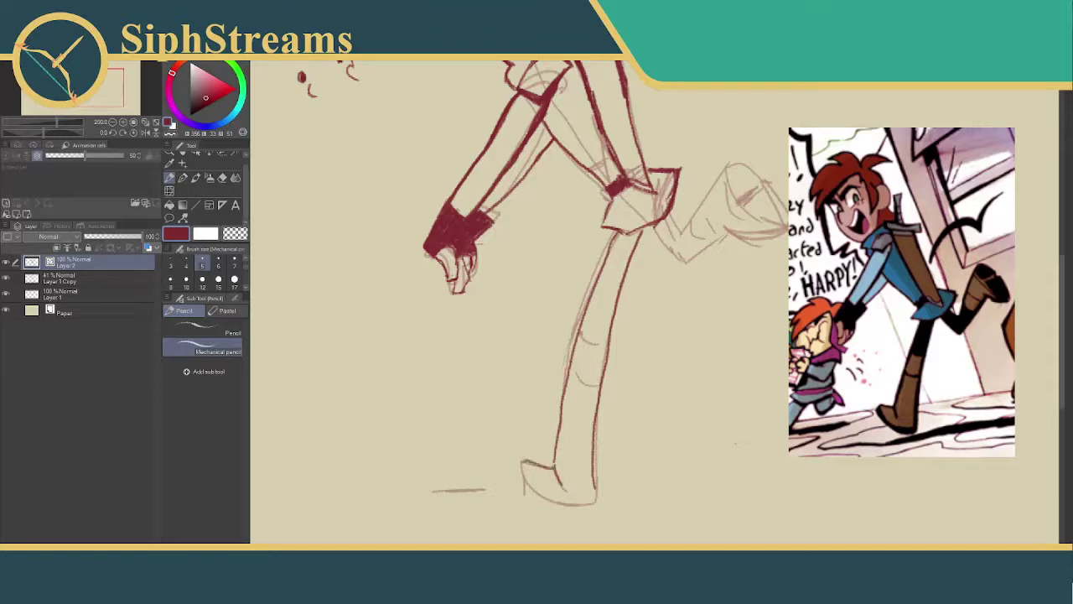
drag(657, 220, 638, 234)
- Outline the knee patch with the boot's top lines beneath it, and draw the curved sole of the standing boot
mouse_move(585, 333)
mouse_down()
mouse_move(600, 337)
mouse_move(602, 368)
mouse_up()
mouse_move(587, 331)
mouse_down()
mouse_move(574, 360)
mouse_move(599, 373)
mouse_up()
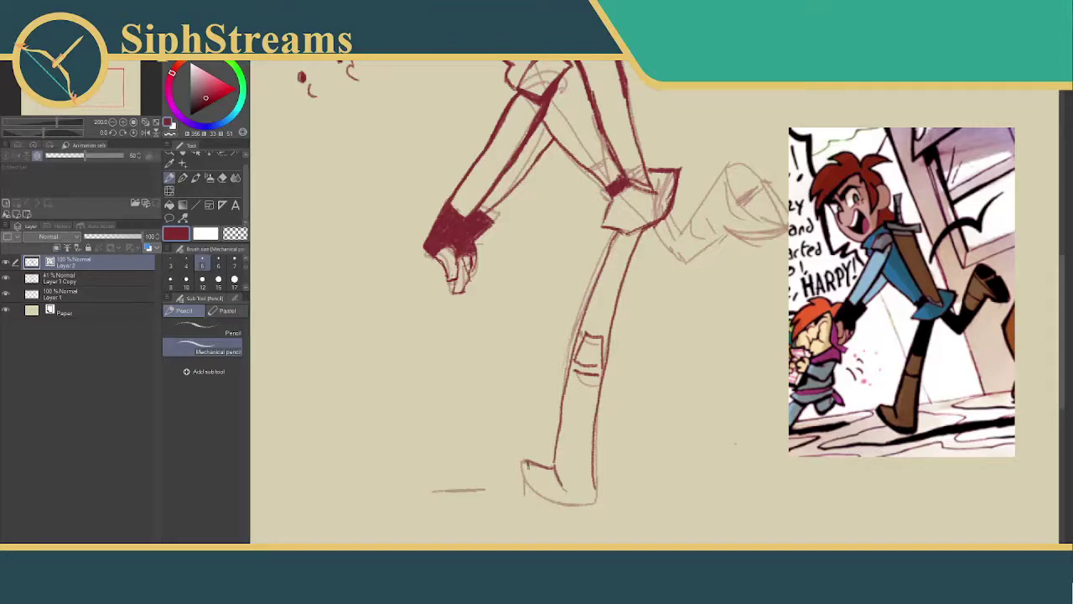
mouse_move(529, 474)
mouse_down()
mouse_move(538, 495)
mouse_move(557, 500)
mouse_move(597, 488)
mouse_move(597, 502)
mouse_move(583, 503)
mouse_up()
mouse_move(521, 463)
mouse_down()
mouse_move(533, 492)
mouse_move(589, 503)
mouse_up()
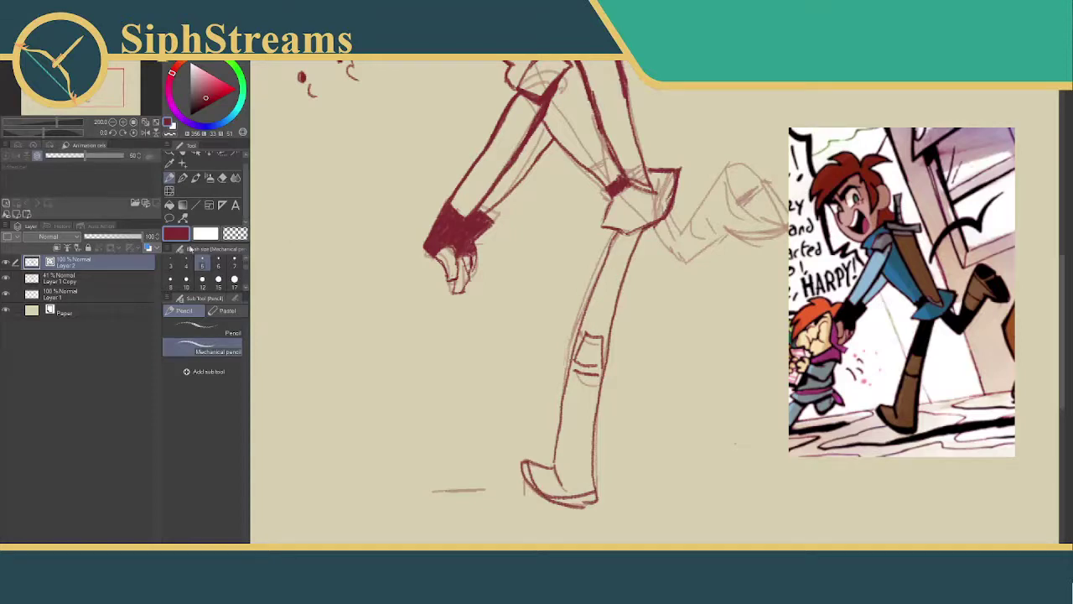
- Set the Mechanical pencil to size 8 and fill the standing leg's thigh solid from the hem down to the knee patch
click(170, 280)
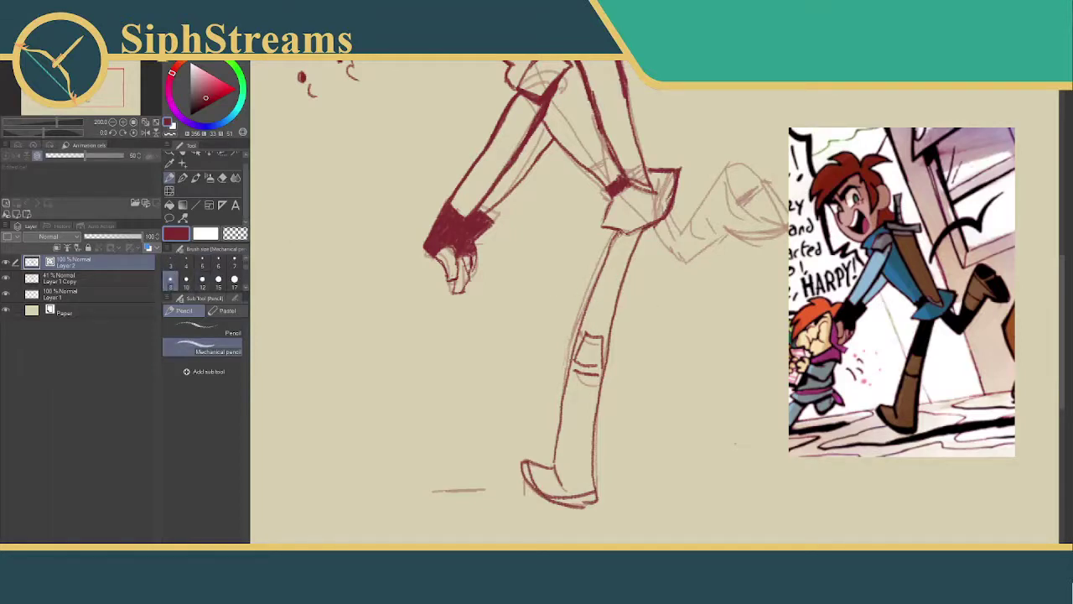
mouse_move(619, 233)
mouse_down()
mouse_move(587, 297)
mouse_move(604, 267)
mouse_up()
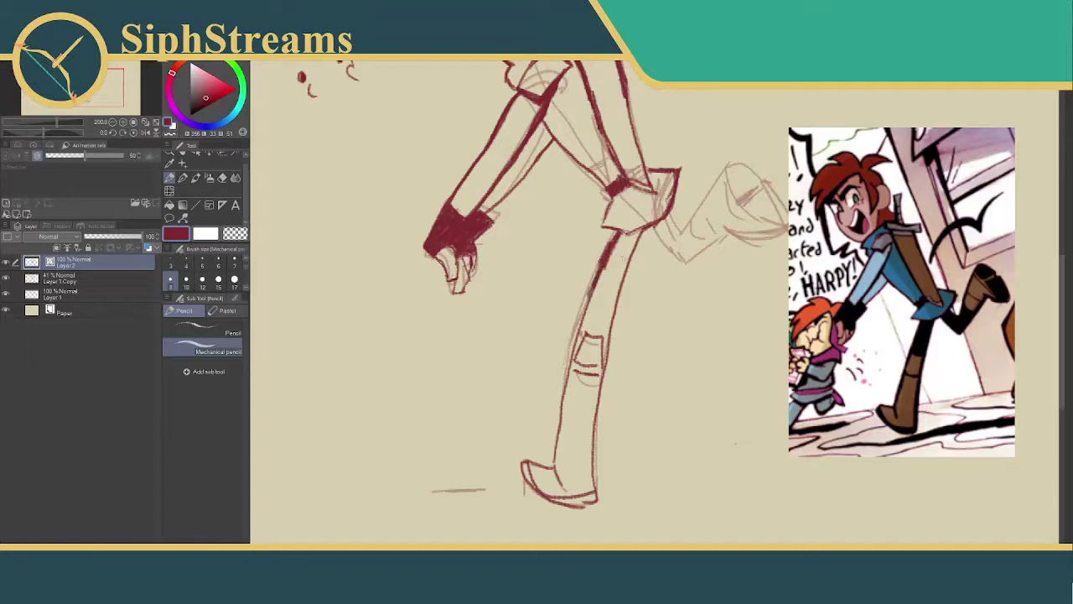
key(ctrl+z)
mouse_move(619, 231)
mouse_down()
mouse_move(606, 270)
mouse_move(628, 253)
mouse_move(620, 240)
mouse_move(614, 301)
mouse_up()
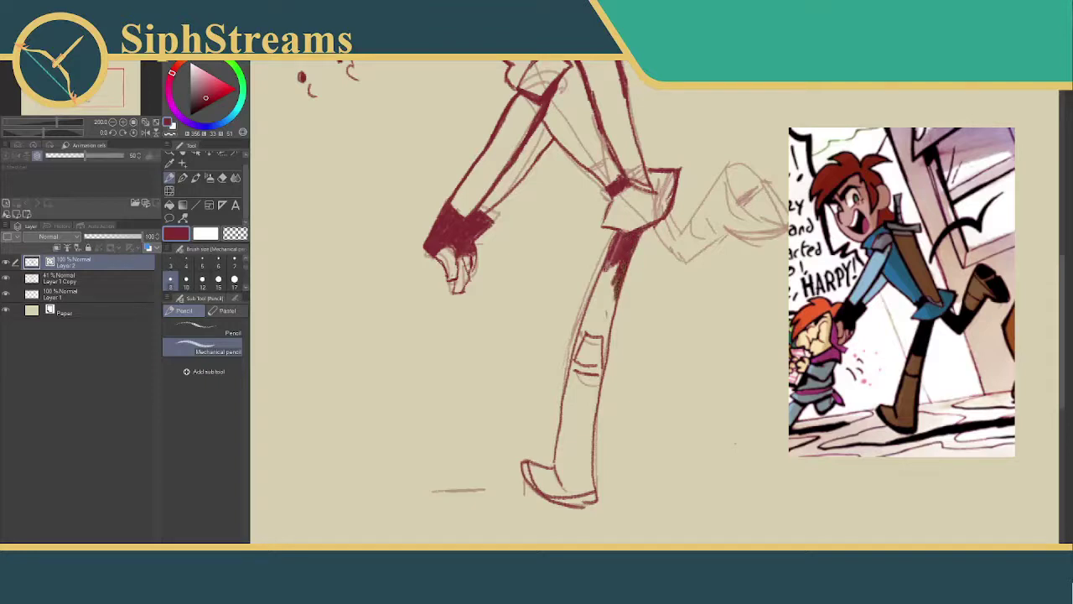
mouse_move(621, 260)
mouse_down()
mouse_move(584, 320)
mouse_move(605, 336)
mouse_move(600, 367)
mouse_up()
mouse_move(607, 317)
mouse_down()
mouse_move(573, 359)
mouse_move(587, 341)
mouse_up()
drag(595, 294, 589, 312)
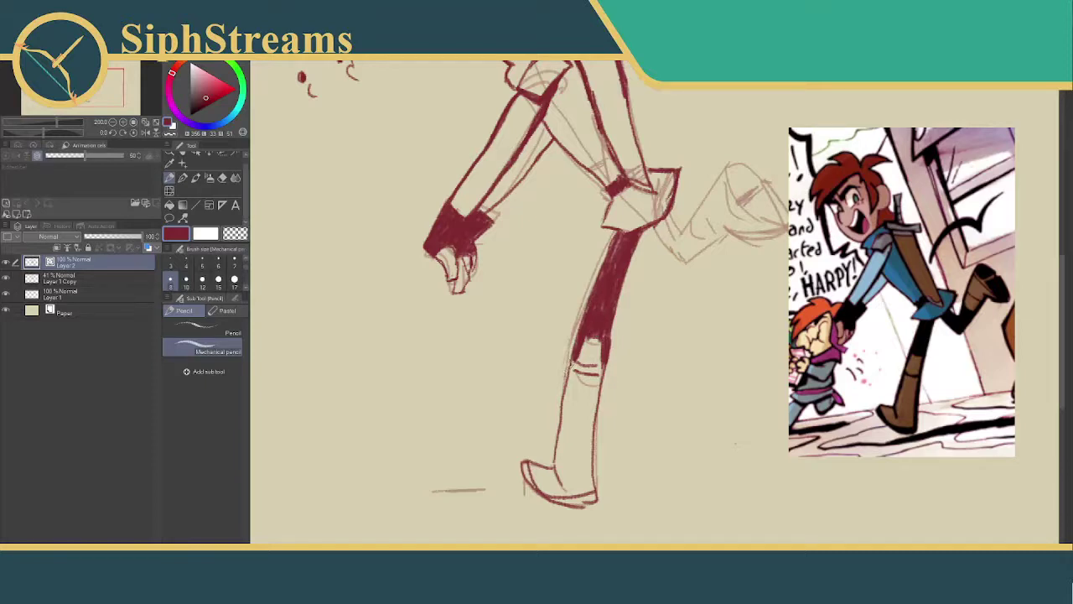
- Fill the dark border around the open knee patch and thicken the boot's front edge down to the ankle
mouse_move(573, 364)
mouse_down()
mouse_move(601, 369)
mouse_move(588, 374)
mouse_move(572, 353)
mouse_up()
mouse_move(599, 334)
mouse_down()
mouse_move(584, 353)
mouse_move(588, 331)
mouse_up()
ctrl+click(565, 382)
ctrl+click(573, 369)
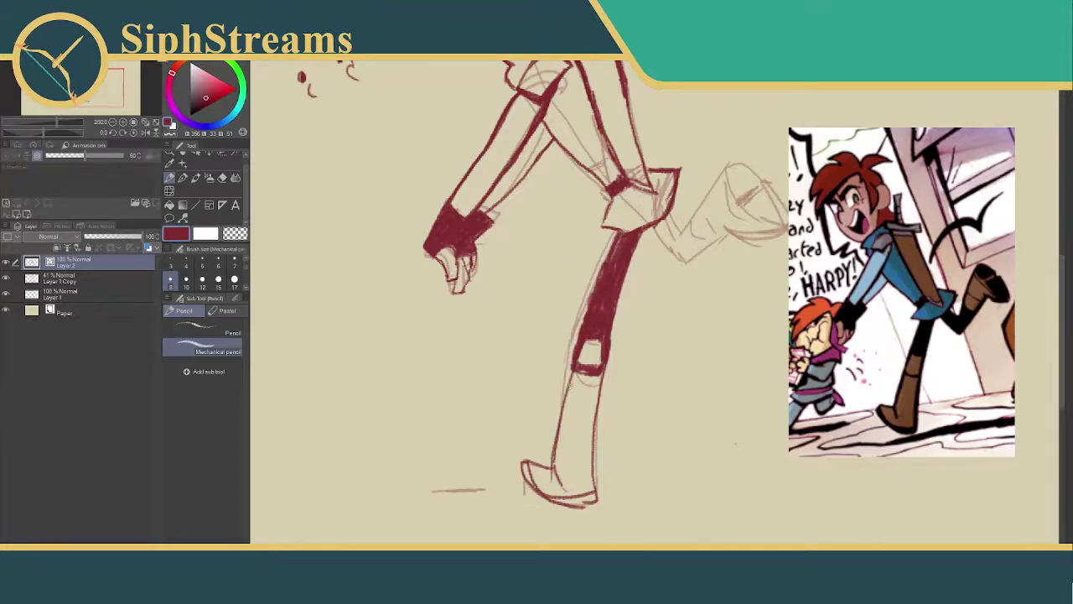
drag(572, 365, 554, 479)
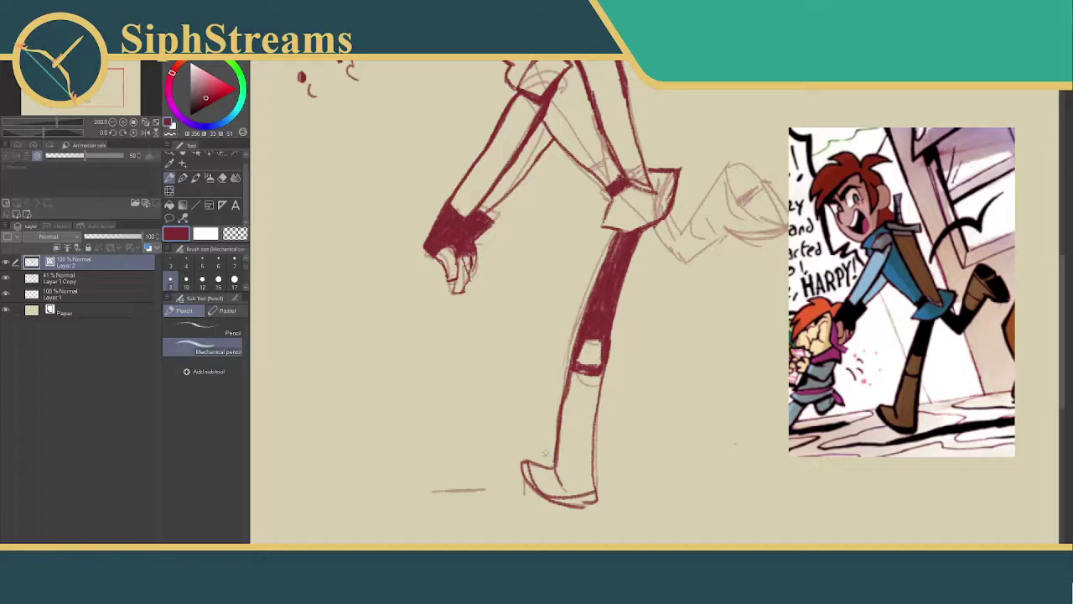
mouse_move(554, 465)
mouse_down()
mouse_move(563, 488)
mouse_move(557, 465)
mouse_up()
- Draw a short vertical stroke in the empty area beside the standing leg and erase it
drag(770, 327, 769, 358)
key(e)
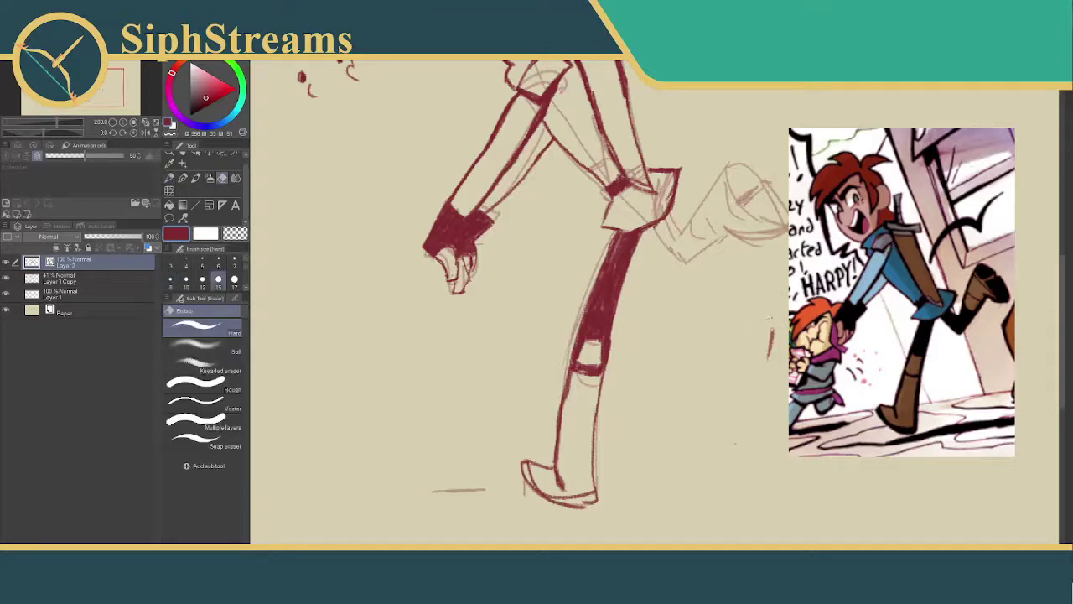
drag(771, 329, 769, 356)
key(p)
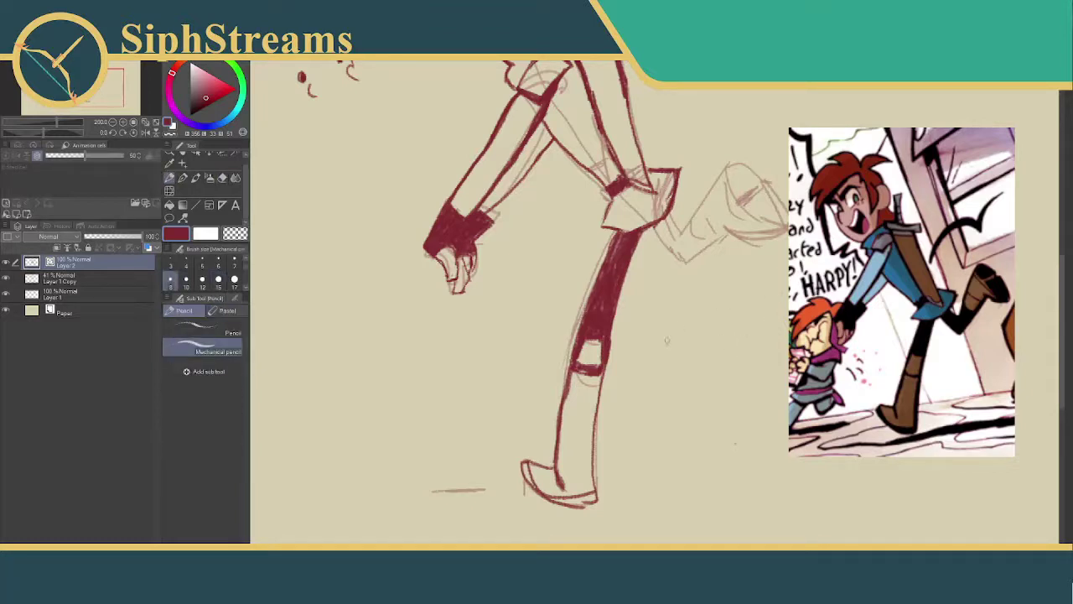
- Draw a wavy, spiked demonstration line in the empty area beside the standing leg
drag(666, 353, 788, 299)
key(e)
key(p)
mouse_move(779, 303)
mouse_down()
mouse_move(734, 331)
mouse_move(762, 274)
mouse_up()
key(ctrl+z)
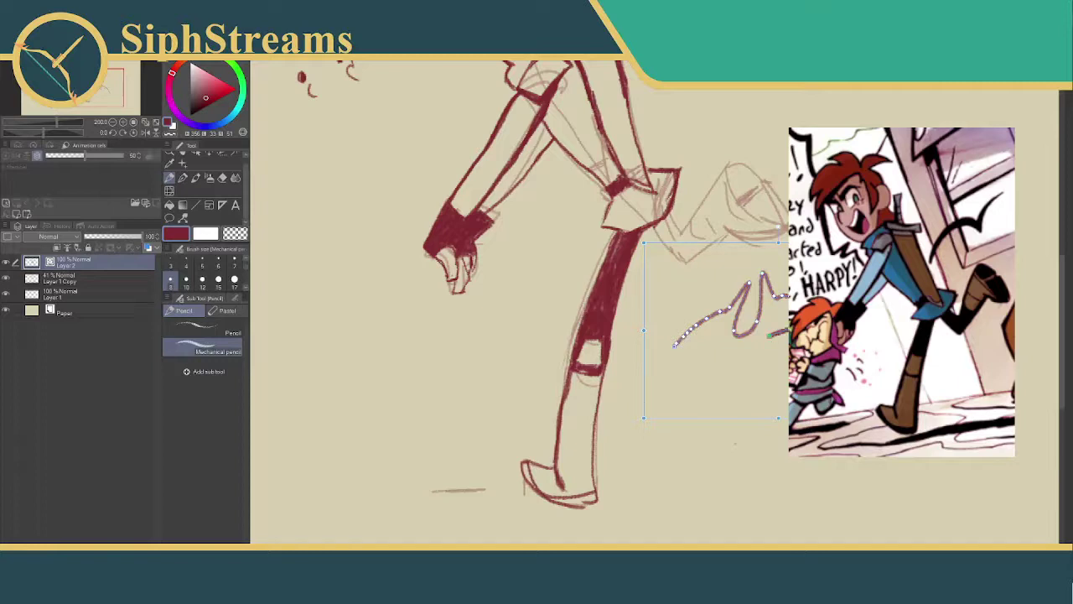
- Reshape the demonstration line by moving its vector control points, and clear the selection
mouse_move(769, 335)
mouse_down()
mouse_move(764, 358)
mouse_move(722, 366)
mouse_up()
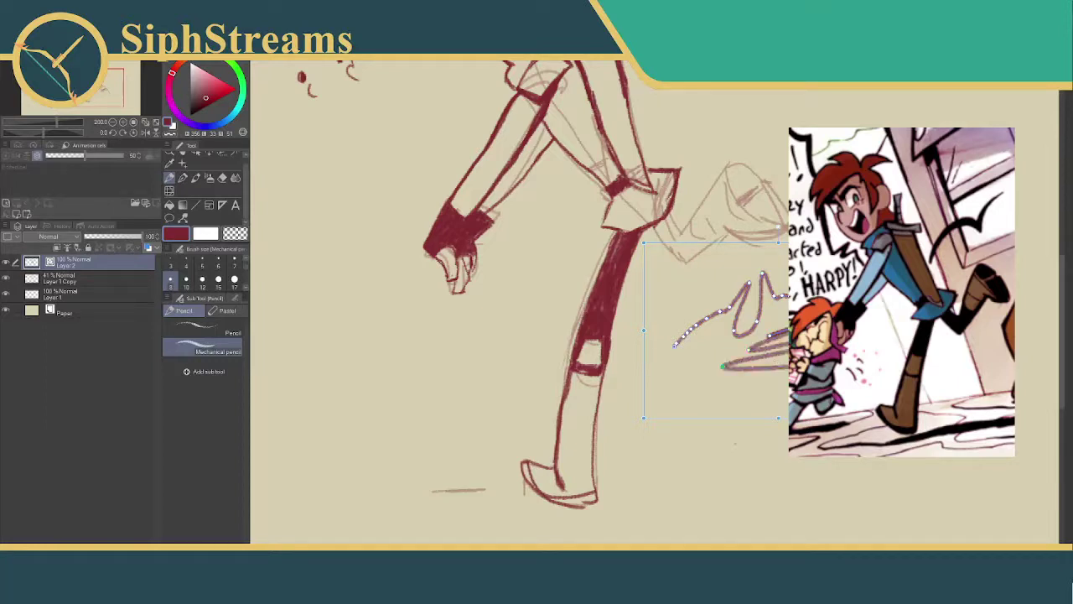
drag(770, 337, 784, 265)
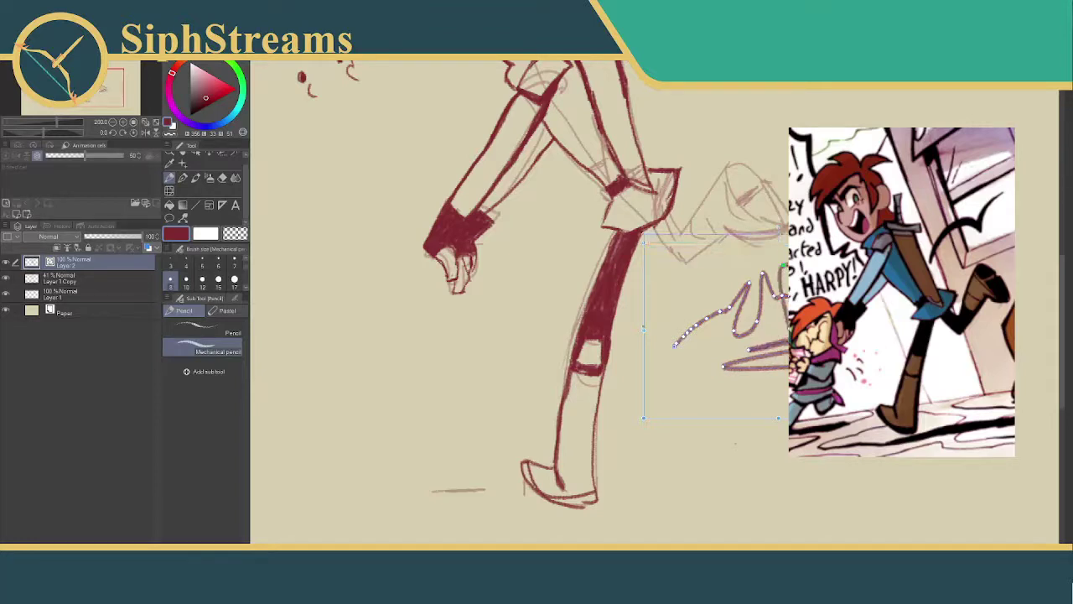
key(ctrl+d)
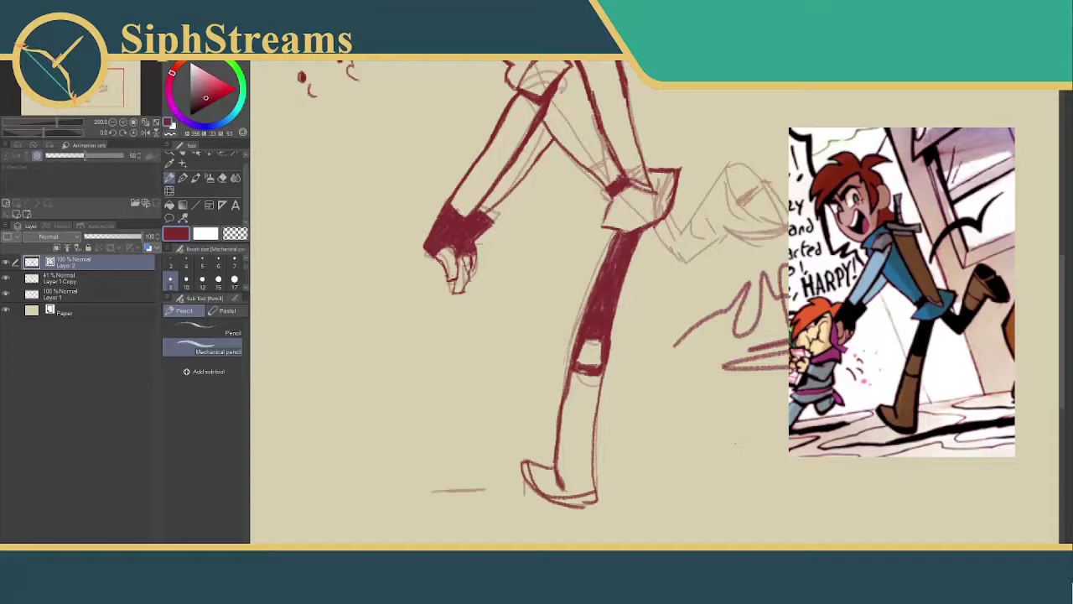
- Switch to the Vector eraser and remove all the demonstration lines beside the standing leg
key(e)
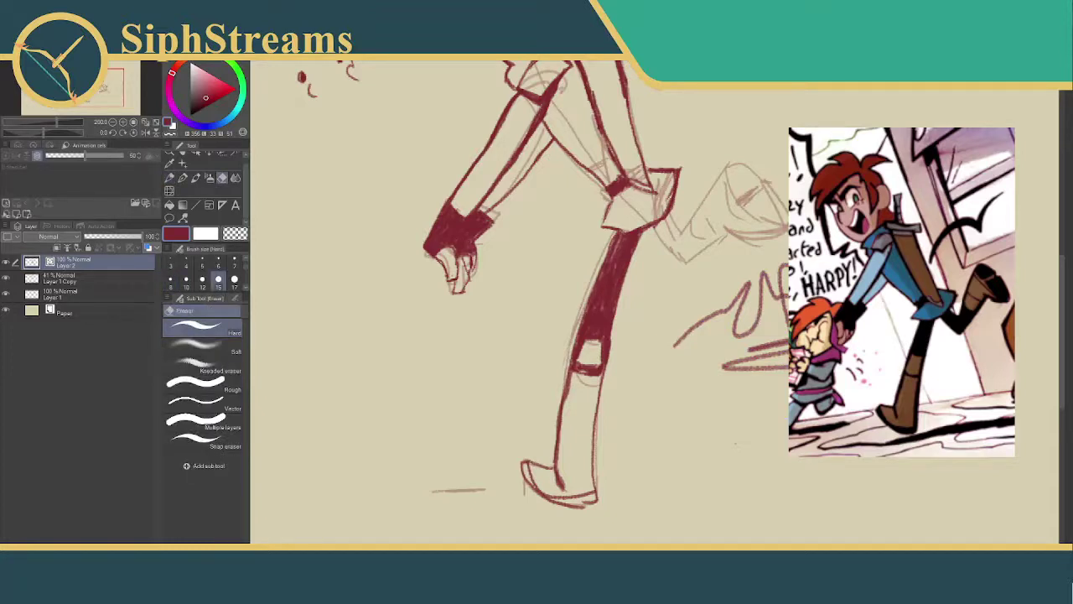
key(p)
key(e)
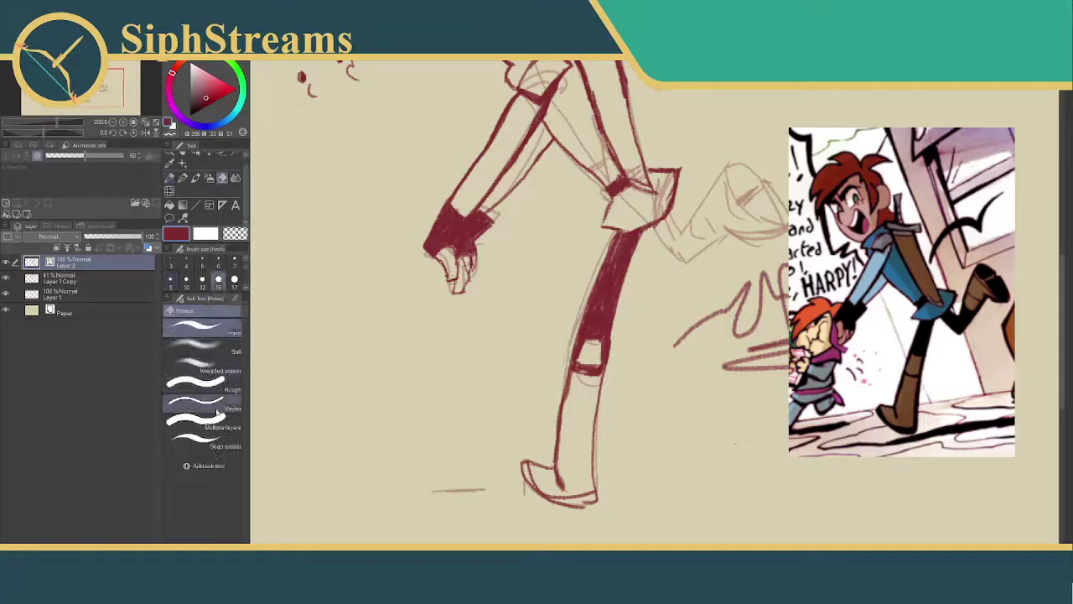
click(219, 406)
key(p)
key(e)
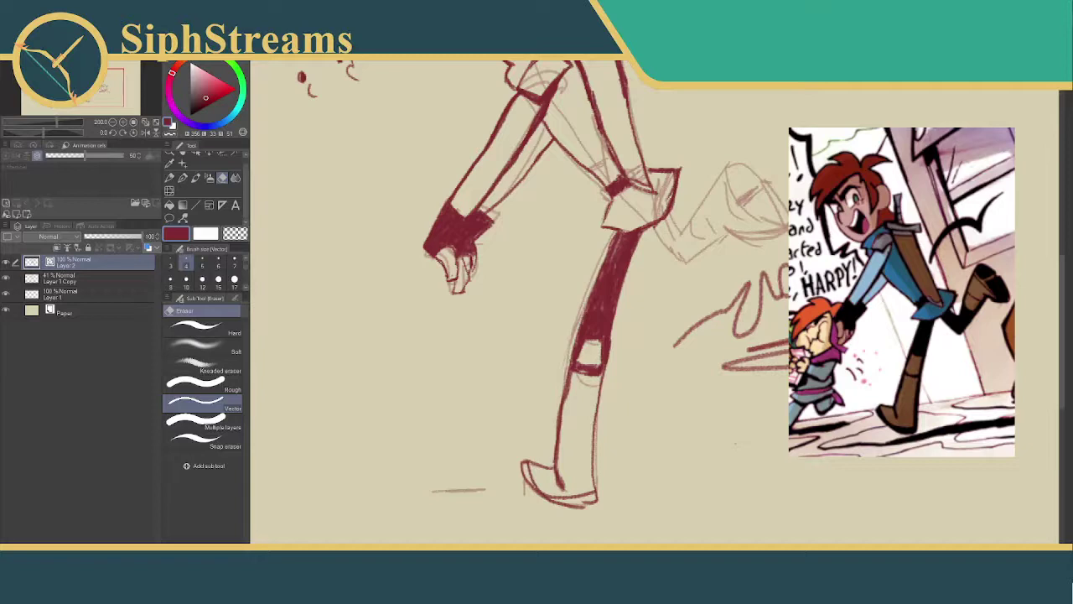
click(766, 307)
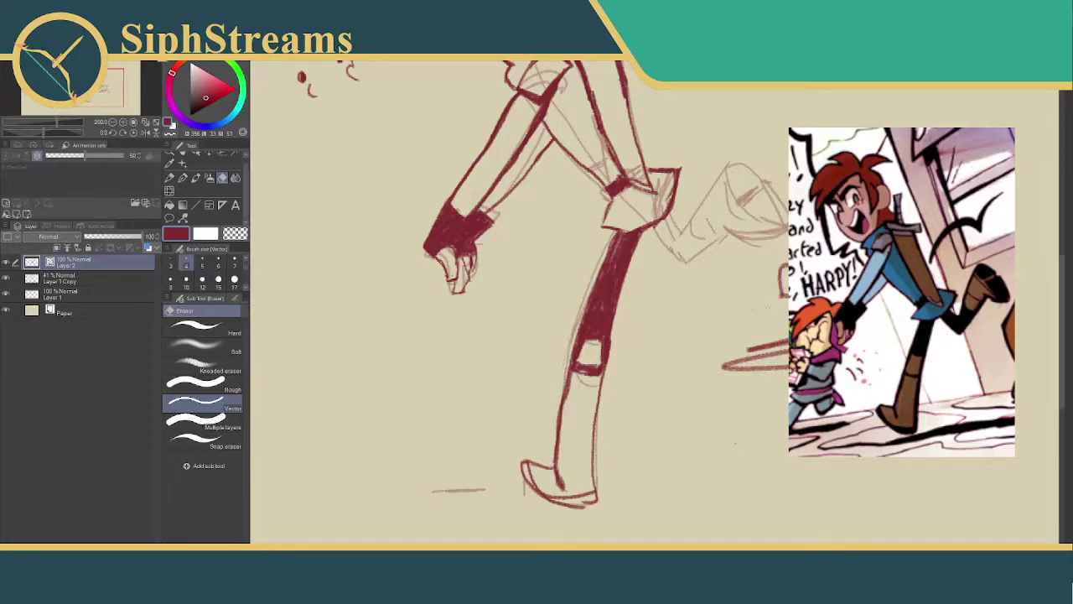
click(784, 295)
click(767, 346)
click(767, 363)
click(782, 289)
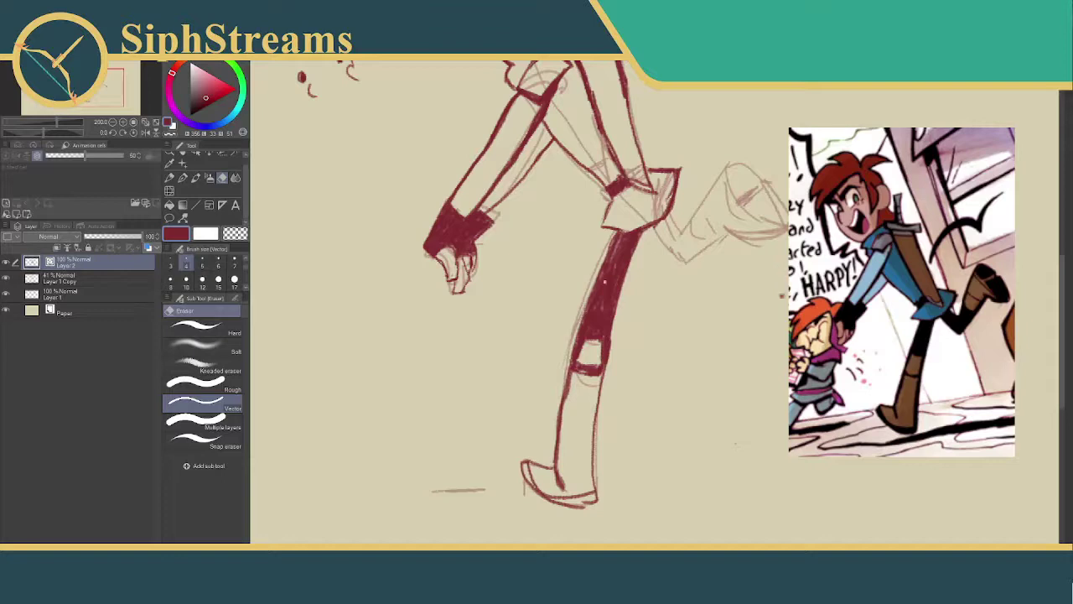
key(p)
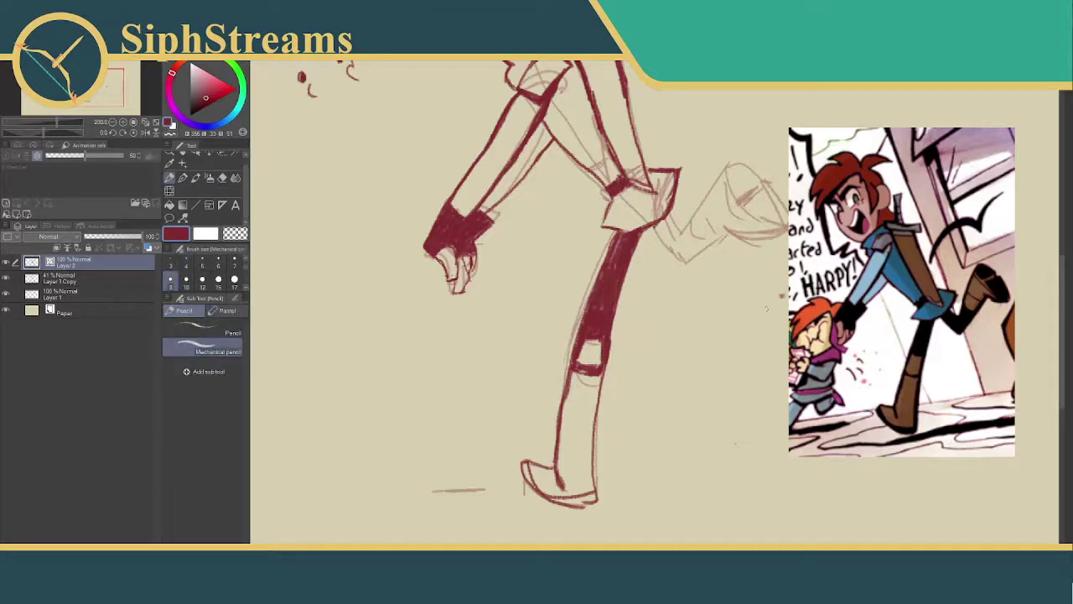
key(e)
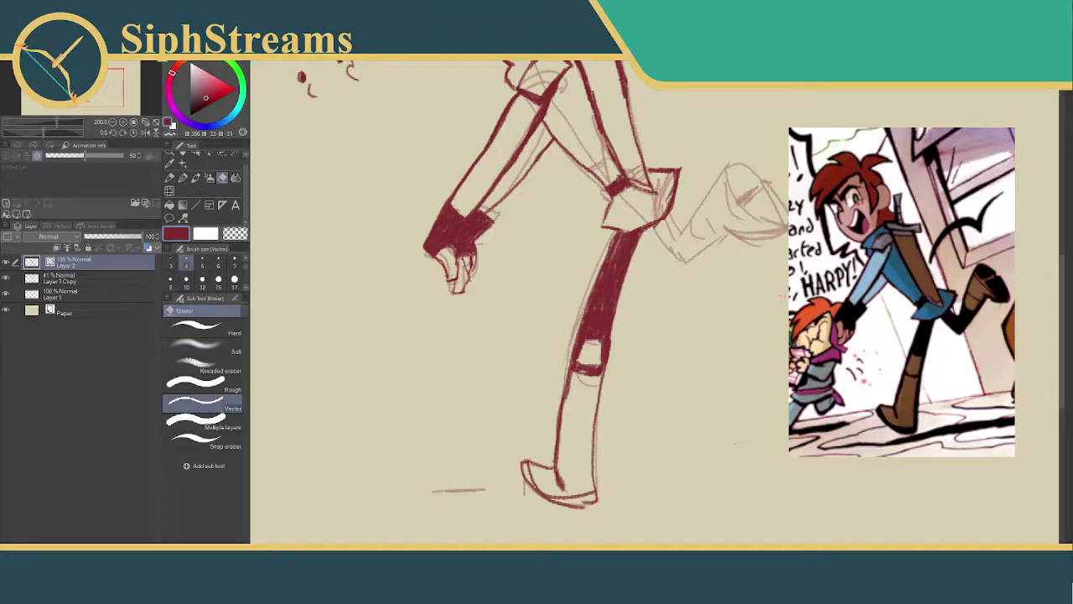
key(p)
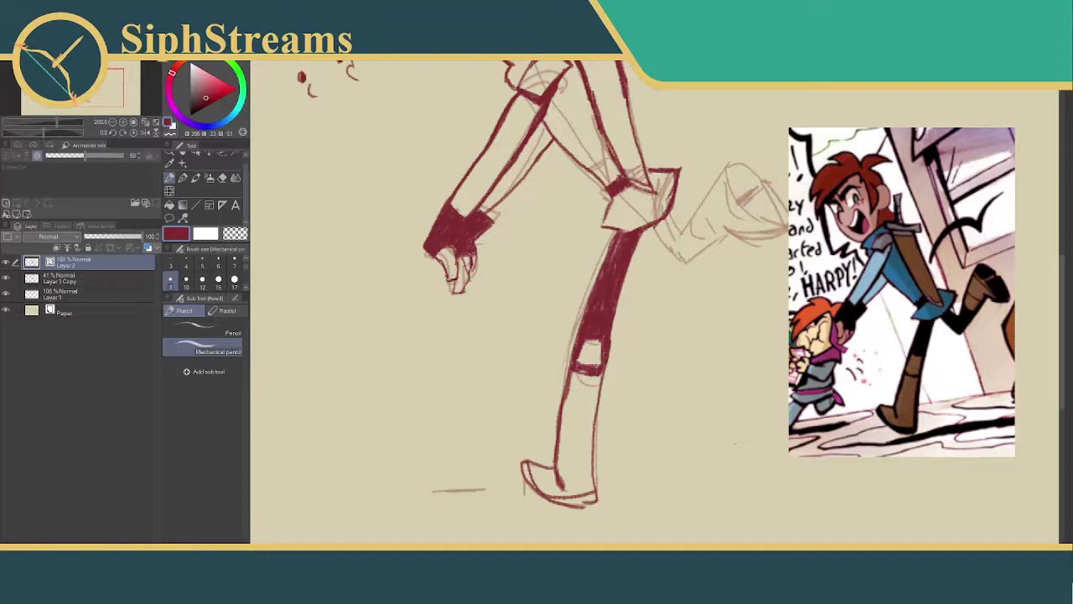
- Thicken the back and front edges of the standing boot from the knee patch down to the heel and ankle
mouse_move(596, 373)
mouse_down()
mouse_move(585, 261)
mouse_move(608, 368)
mouse_move(593, 405)
mouse_move(594, 497)
mouse_move(597, 453)
mouse_up()
key(ctrl+z)
key(ctrl+z)
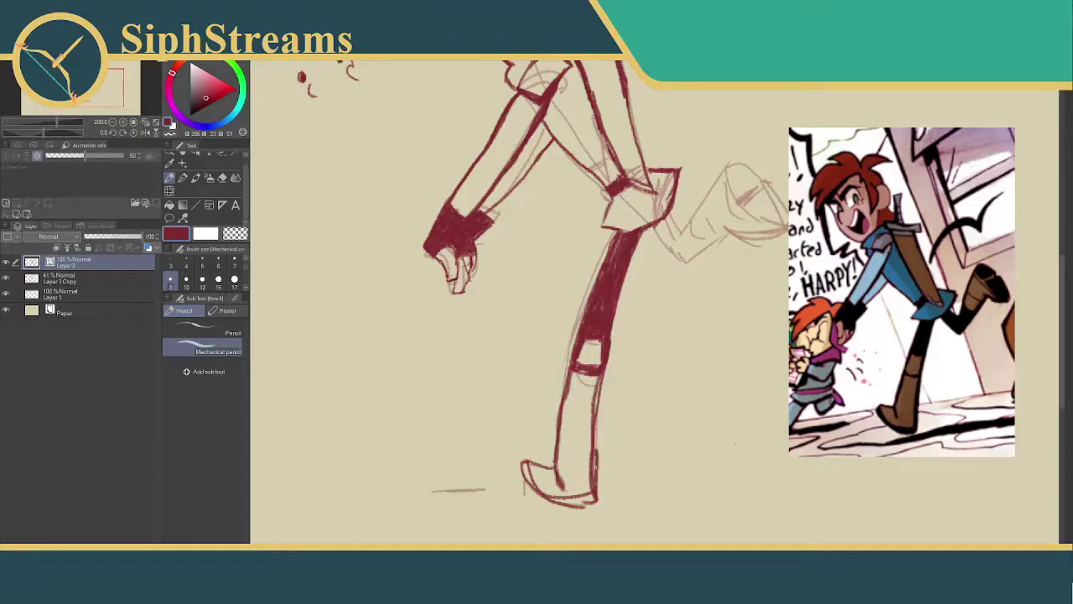
key(ctrl+z)
drag(603, 368, 595, 498)
key(ctrl+z)
drag(602, 371, 597, 499)
drag(591, 441, 597, 500)
drag(574, 370, 560, 489)
- Draw a row of parallel curved practice strokes beside the standing leg and erase them
mouse_move(738, 312)
mouse_down()
mouse_move(710, 356)
mouse_move(692, 468)
mouse_up()
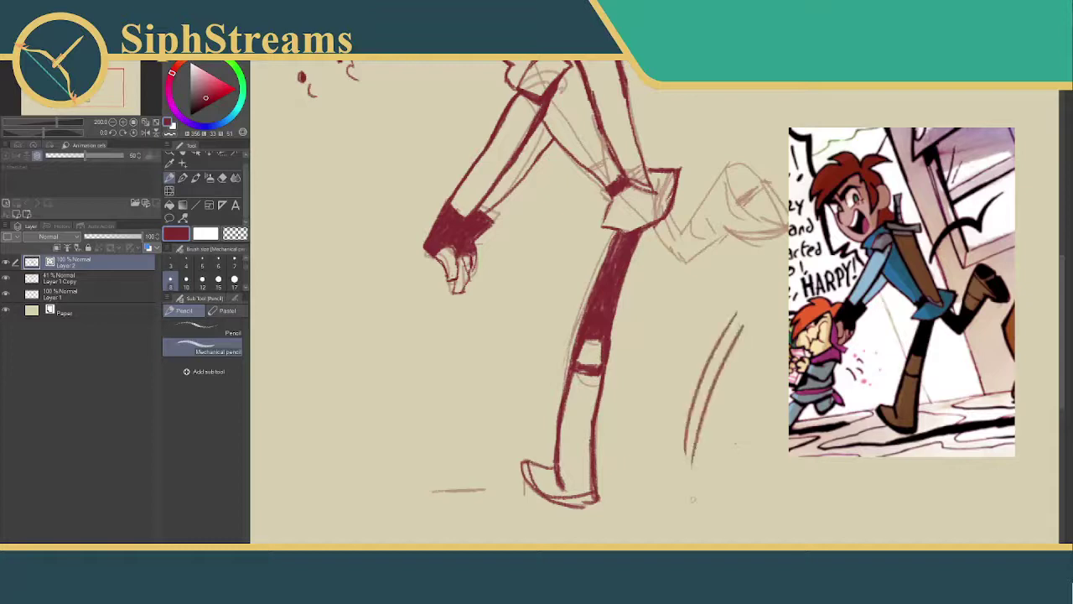
mouse_move(753, 339)
mouse_down()
mouse_move(706, 473)
mouse_move(721, 461)
mouse_move(720, 478)
mouse_up()
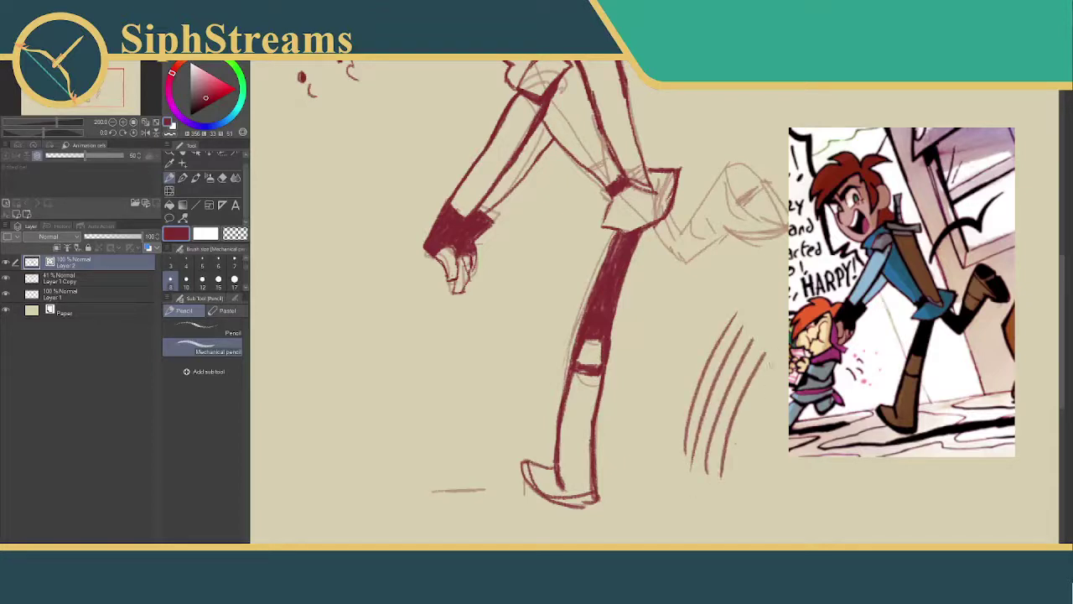
drag(786, 359, 739, 462)
key(ctrl+z)
drag(783, 359, 730, 489)
drag(788, 375, 744, 488)
mouse_move(788, 405)
mouse_down()
mouse_move(768, 483)
mouse_move(788, 492)
mouse_up()
drag(818, 456, 807, 482)
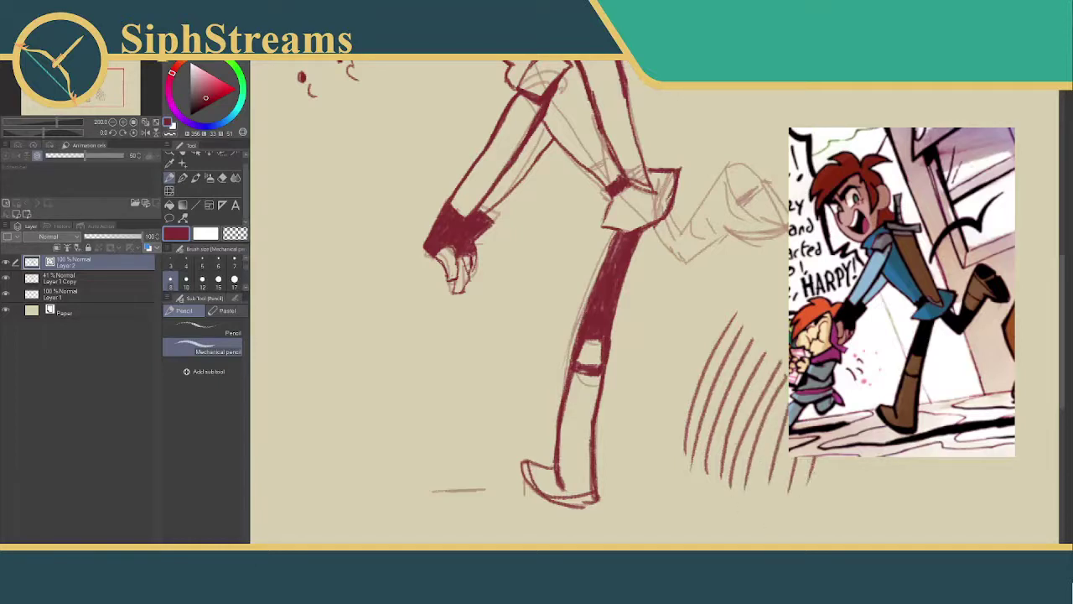
key(e)
drag(788, 403, 713, 402)
key(p)
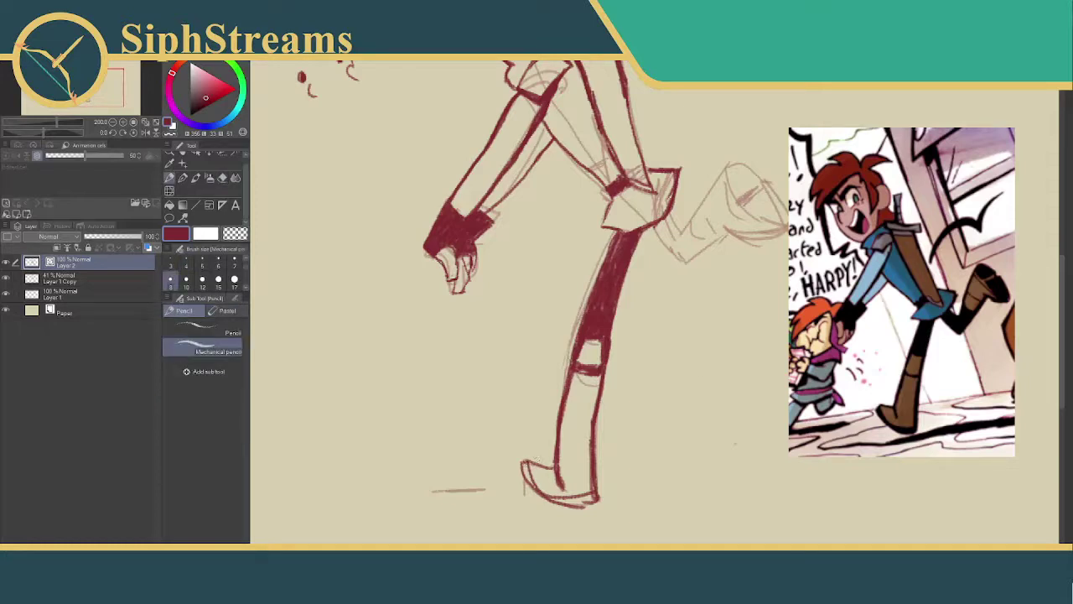
- Thicken the toe and fill in the sole of the standing boot
mouse_move(526, 465)
mouse_down()
mouse_move(555, 469)
mouse_move(528, 473)
mouse_move(532, 485)
mouse_up()
mouse_move(597, 414)
mouse_down()
mouse_move(593, 500)
mouse_move(557, 498)
mouse_move(587, 501)
mouse_move(571, 499)
mouse_up()
key(ctrl+z)
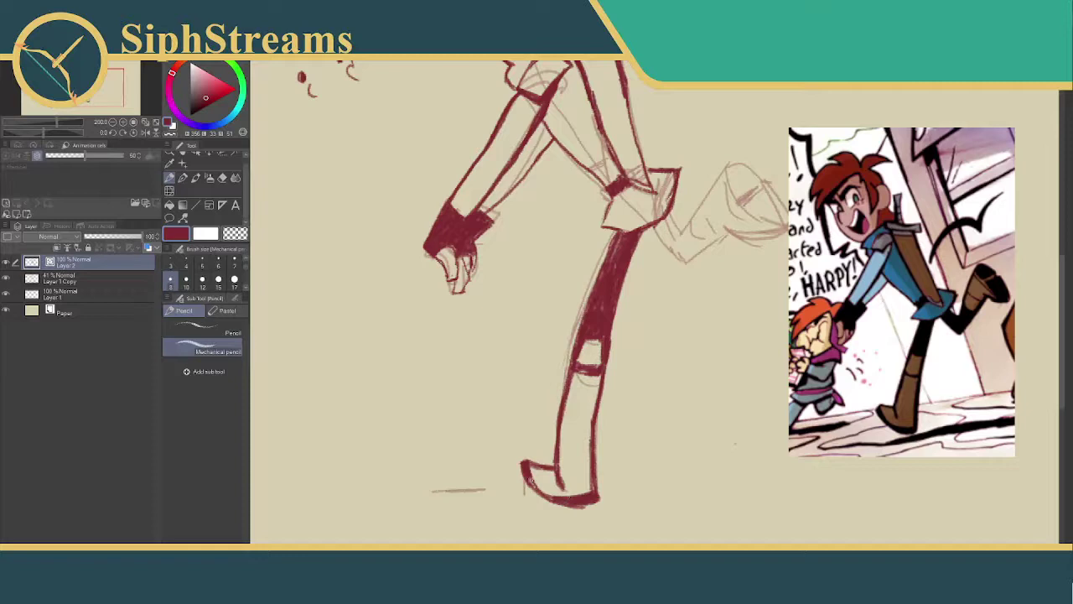
- Set the Mechanical pencil to size 5 and draw the raised leg's thigh from the tunic hem and both lower-leg edges
mouse_move(748, 293)
mouse_down()
mouse_move(738, 387)
mouse_move(718, 379)
mouse_up()
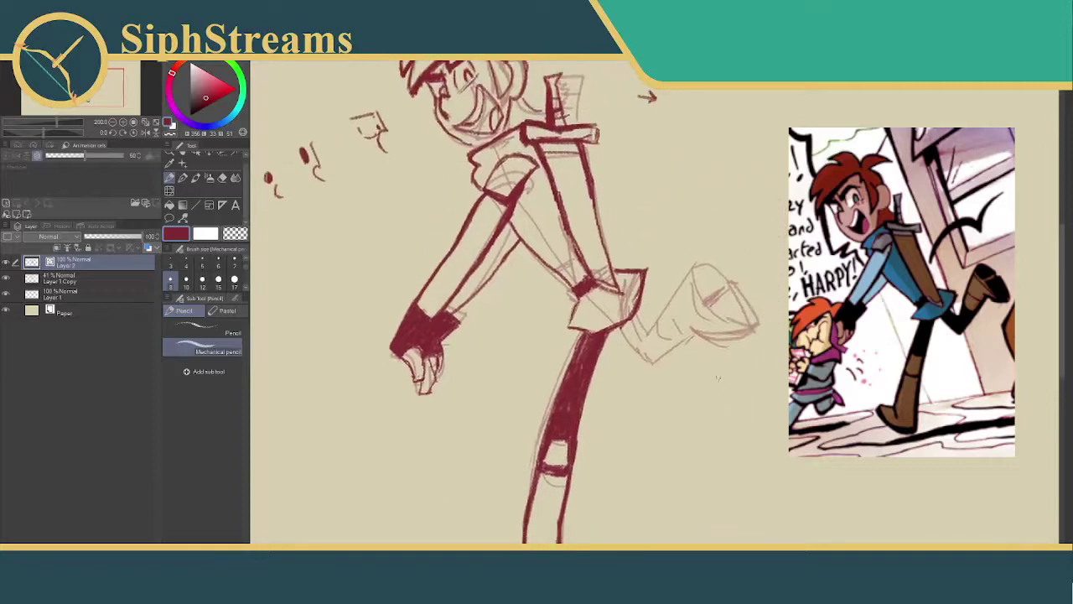
drag(670, 259, 666, 327)
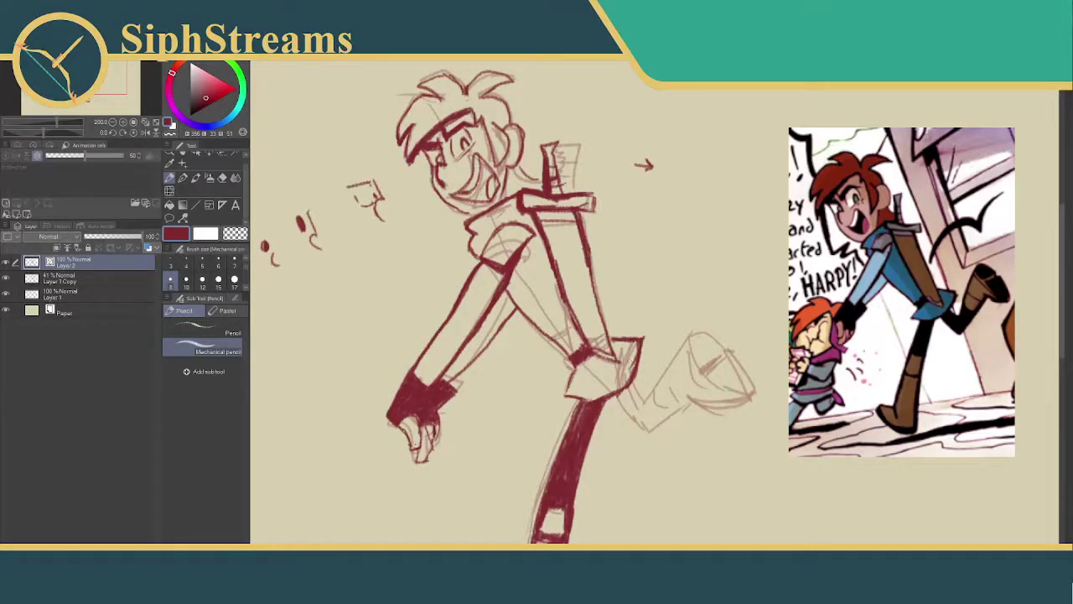
click(202, 261)
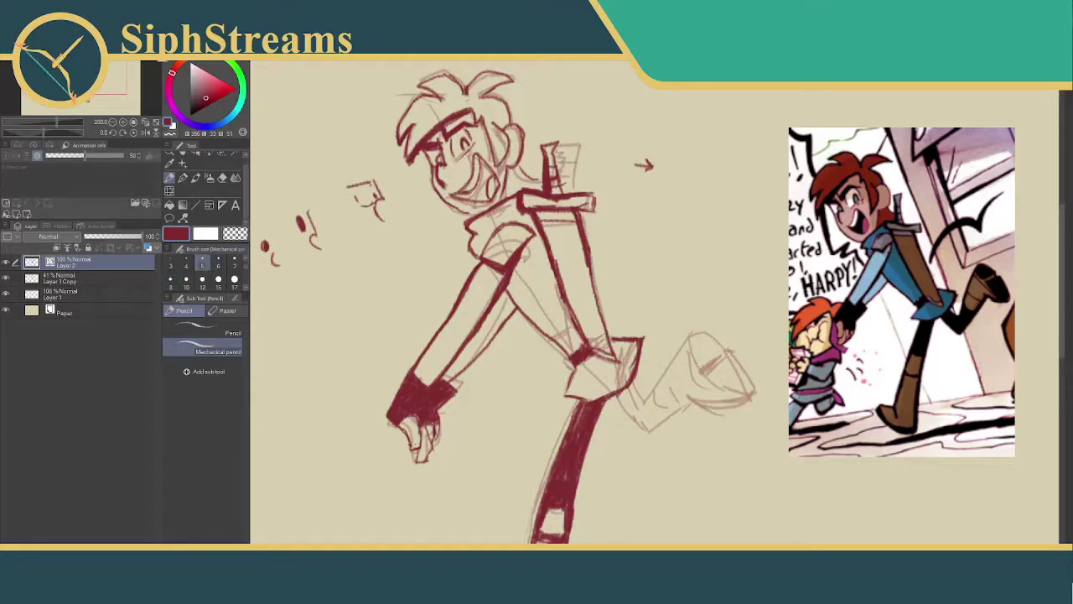
mouse_move(630, 384)
mouse_down()
mouse_move(642, 400)
mouse_move(689, 345)
mouse_up()
key(ctrl+z)
drag(645, 400, 701, 335)
key(ctrl+z)
drag(644, 401, 693, 331)
drag(621, 390, 647, 434)
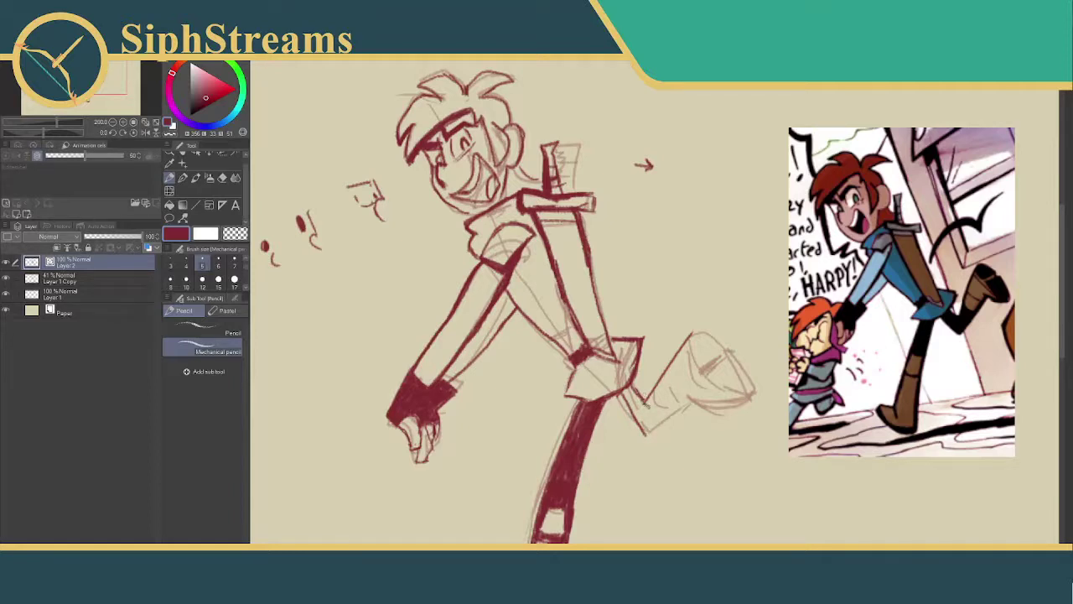
drag(648, 409, 657, 378)
drag(646, 432, 696, 409)
- Remove the stray strokes along the upper edge of the raised lower leg with the Vector eraser
key(e)
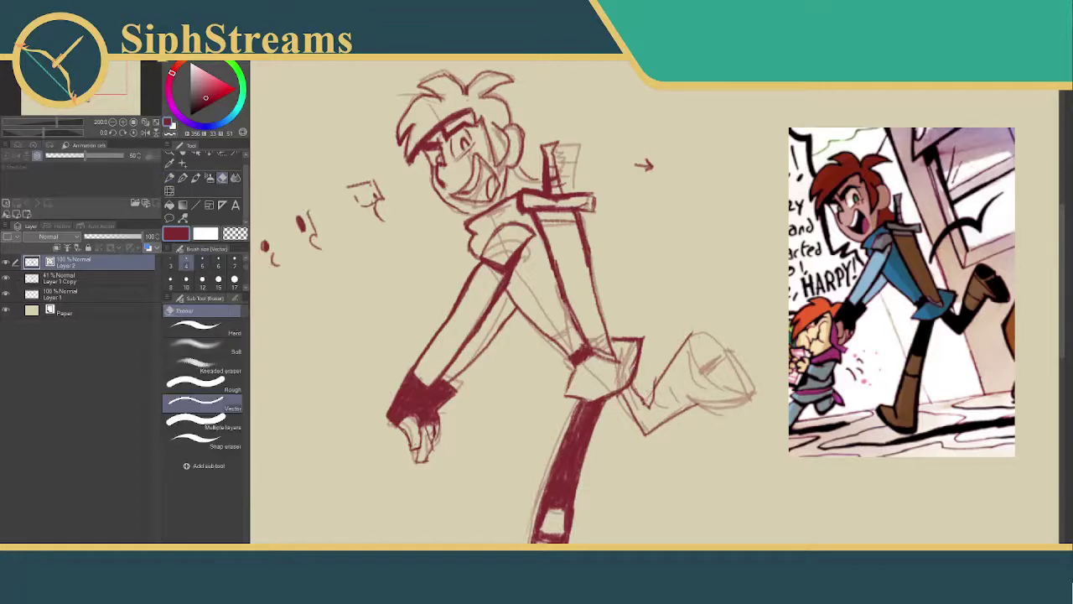
click(656, 381)
click(651, 399)
drag(691, 335, 658, 384)
click(654, 387)
key(p)
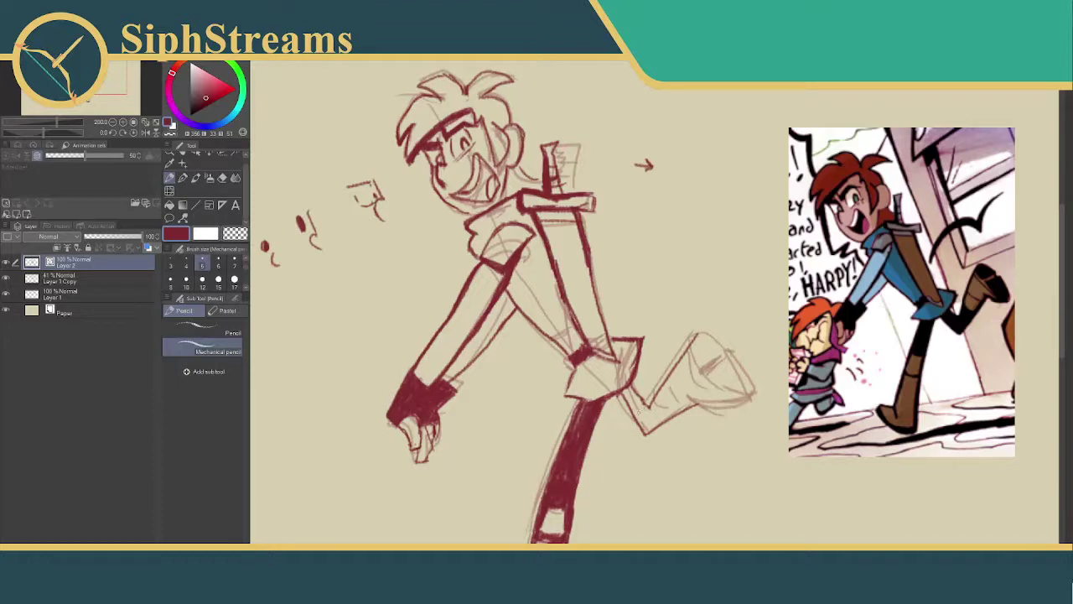
- Redraw the upper edge of the raised lower leg as one clean line from the knee bend to the boot heel
drag(649, 411, 686, 359)
mouse_move(653, 401)
mouse_down()
mouse_move(688, 358)
mouse_move(683, 367)
mouse_up()
key(ctrl+z)
key(ctrl+z)
key(ctrl+z)
key(e)
mouse_move(683, 364)
mouse_down()
mouse_move(655, 408)
mouse_move(696, 335)
mouse_up()
key(p)
mouse_move(653, 408)
mouse_down()
mouse_move(703, 327)
mouse_move(653, 411)
mouse_up()
key(ctrl+z)
drag(686, 339, 649, 411)
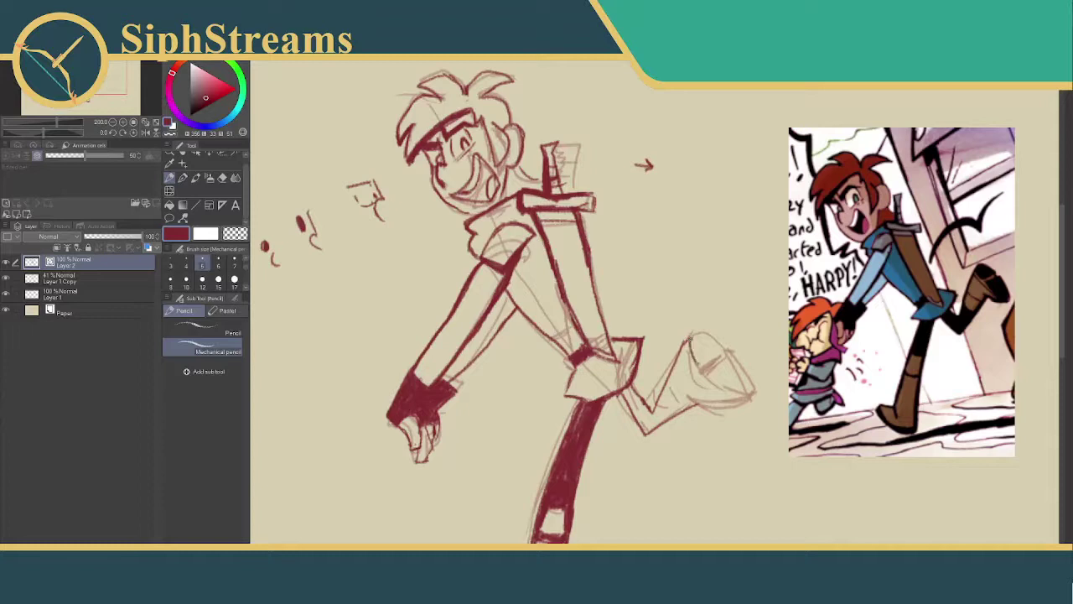
- Outline the sole of the raised boot and draw the heel line across it
mouse_move(701, 361)
mouse_down()
mouse_move(727, 344)
mouse_move(714, 342)
mouse_move(746, 366)
mouse_move(756, 401)
mouse_up()
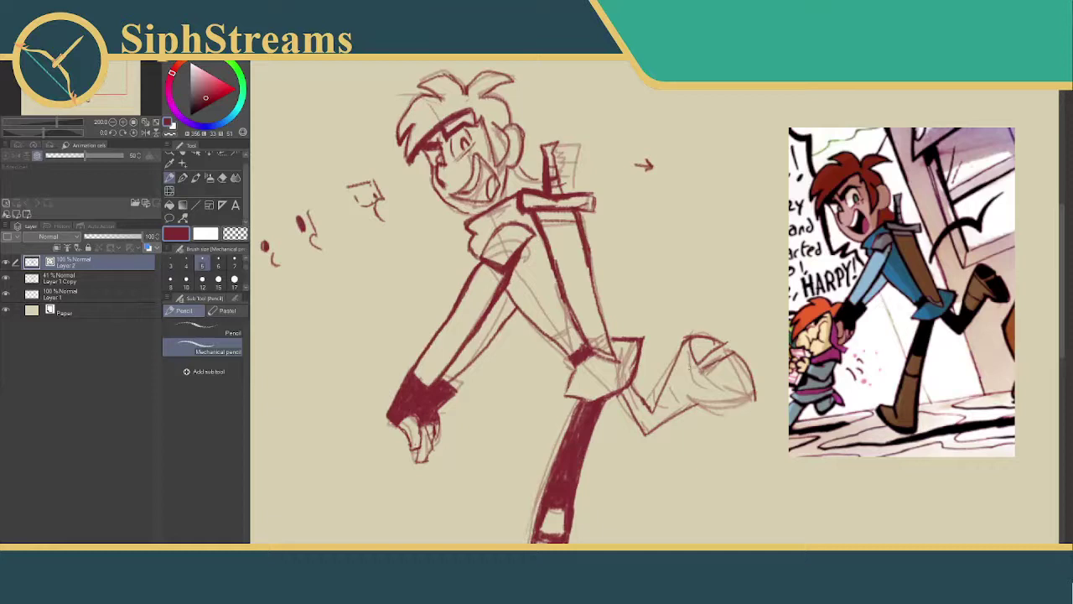
drag(698, 370, 751, 398)
mouse_move(722, 343)
mouse_down()
mouse_move(732, 354)
mouse_move(688, 357)
mouse_move(719, 387)
mouse_up()
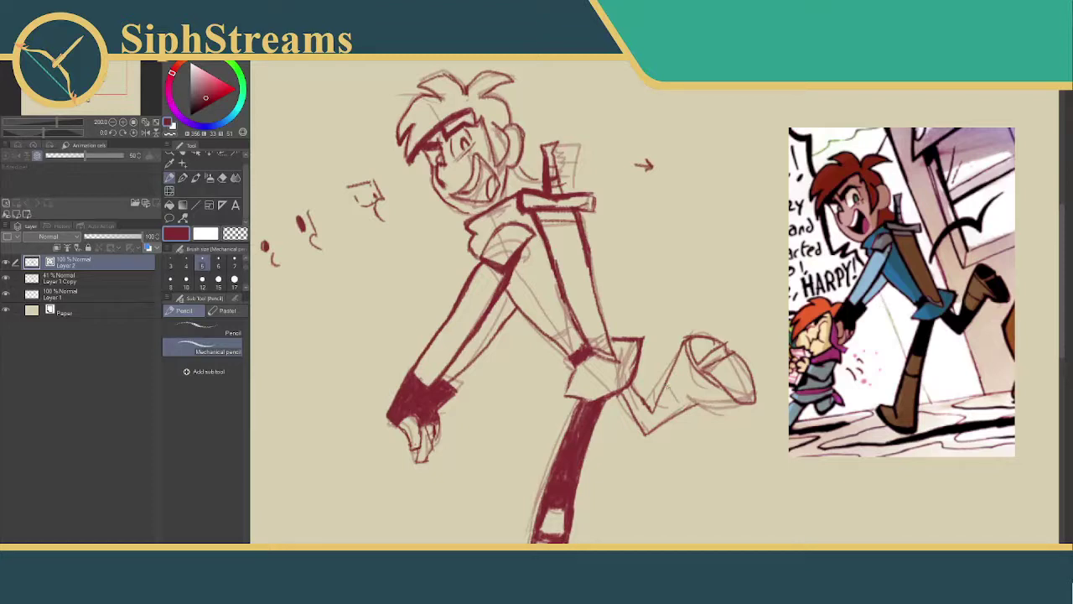
- Draw the crease lines on the raised boot's ankle and finish the sole's edge at the toe
mouse_move(666, 384)
mouse_down()
mouse_move(679, 413)
mouse_move(696, 401)
mouse_up()
drag(519, 413, 491, 376)
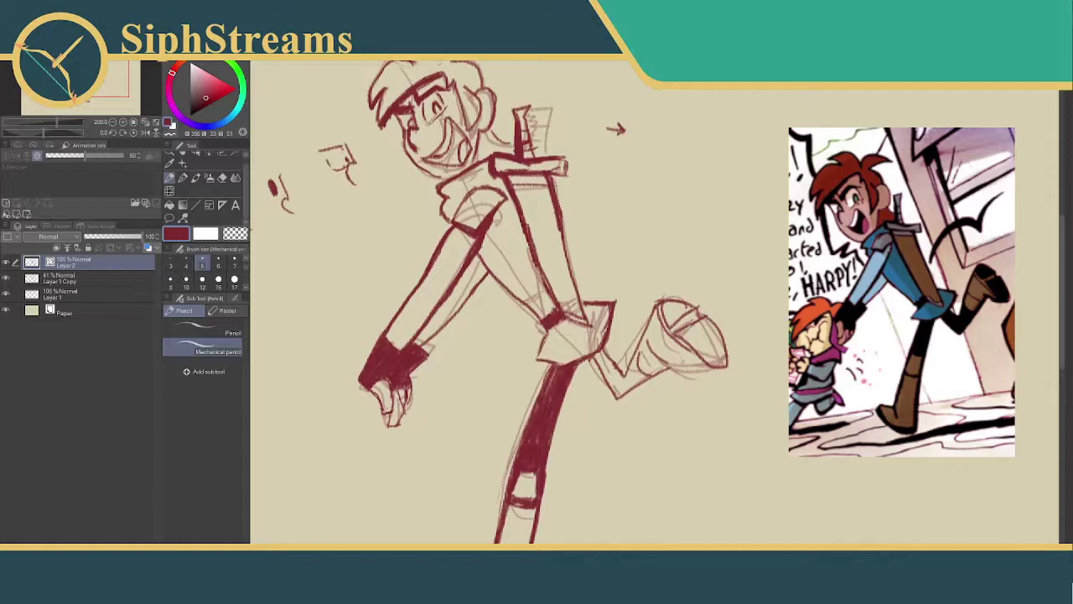
mouse_move(725, 374)
mouse_down()
mouse_move(679, 357)
mouse_move(726, 375)
mouse_up()
key(ctrl+z)
mouse_move(725, 367)
mouse_down()
mouse_move(680, 357)
mouse_move(659, 373)
mouse_move(704, 361)
mouse_up()
mouse_move(639, 353)
mouse_down()
mouse_move(636, 364)
mouse_move(650, 357)
mouse_up()
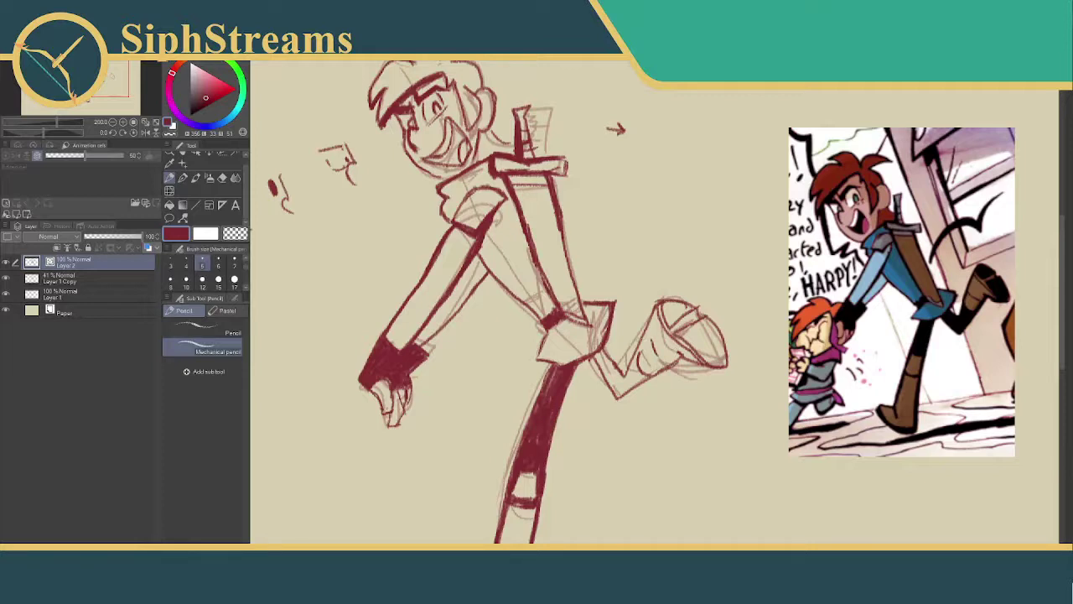
drag(660, 353, 675, 359)
- Set the Mechanical pencil to size 8 and fill the raised boot's sole solid, leaving a thin gap at the heel line
click(170, 281)
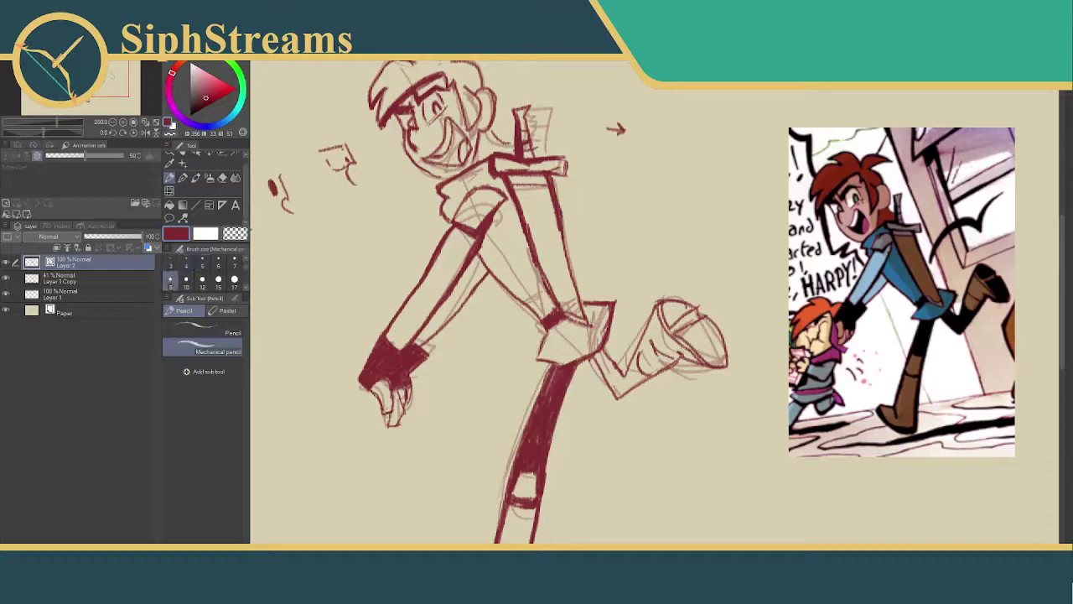
mouse_move(667, 302)
mouse_down()
mouse_move(670, 322)
mouse_move(689, 309)
mouse_move(674, 305)
mouse_move(681, 314)
mouse_move(671, 317)
mouse_move(696, 329)
mouse_move(709, 319)
mouse_move(726, 367)
mouse_up()
mouse_move(681, 331)
mouse_down()
mouse_move(711, 327)
mouse_move(704, 340)
mouse_move(720, 366)
mouse_move(696, 352)
mouse_up()
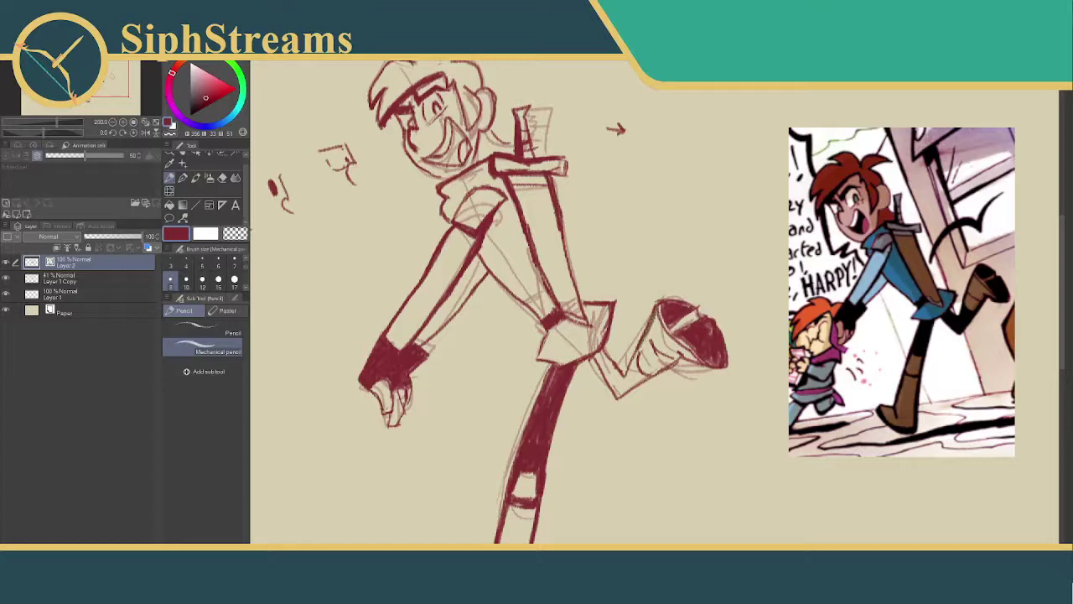
- Fill the raised leg solid from the tunic hem around the knee bend to the boot top
mouse_move(640, 347)
mouse_down()
mouse_move(624, 390)
mouse_move(654, 374)
mouse_move(621, 394)
mouse_move(612, 381)
mouse_move(615, 391)
mouse_up()
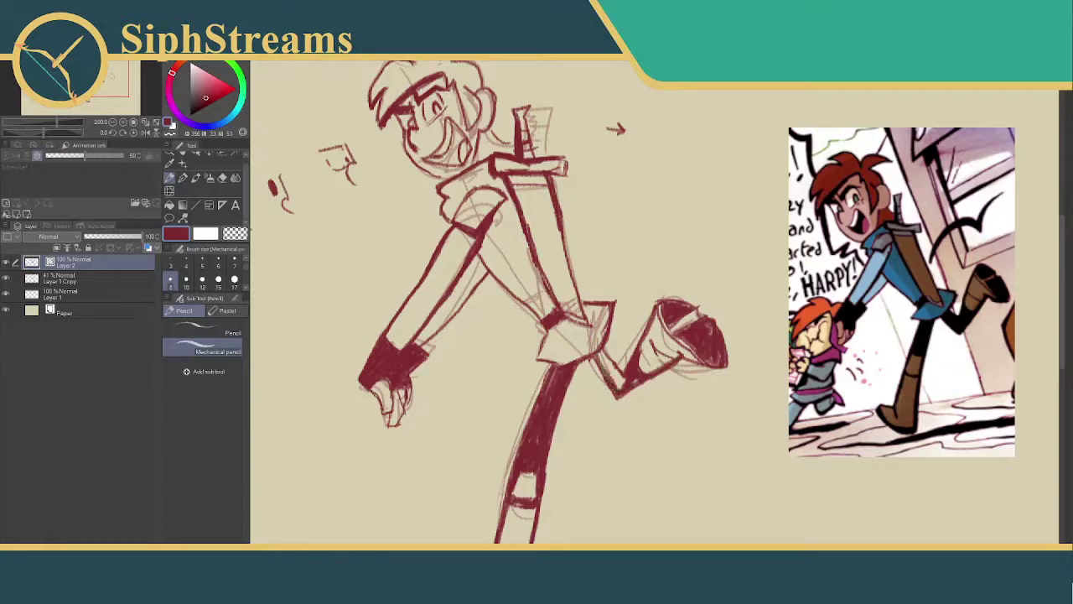
mouse_move(599, 352)
mouse_down()
mouse_move(647, 355)
mouse_move(616, 359)
mouse_move(618, 380)
mouse_move(600, 355)
mouse_move(625, 390)
mouse_up()
key(ctrl+z)
mouse_move(642, 373)
mouse_down()
mouse_move(632, 382)
mouse_move(609, 366)
mouse_up()
drag(602, 349, 606, 372)
- Reinforce the raised boot's edges and crease lines between the boot top and the sole
mouse_move(638, 339)
mouse_down()
mouse_move(713, 369)
mouse_move(704, 366)
mouse_up()
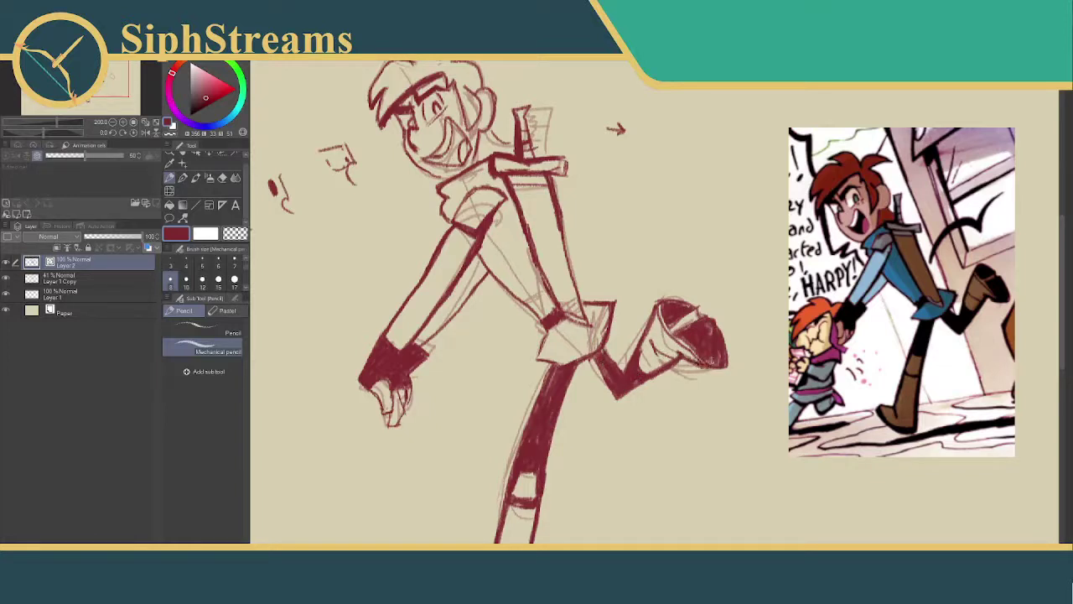
drag(673, 319, 678, 325)
drag(659, 323, 668, 359)
- Hide the rough sketch layer, Layer 1 Copy, to show the whole figure's line work alone
drag(667, 333, 767, 328)
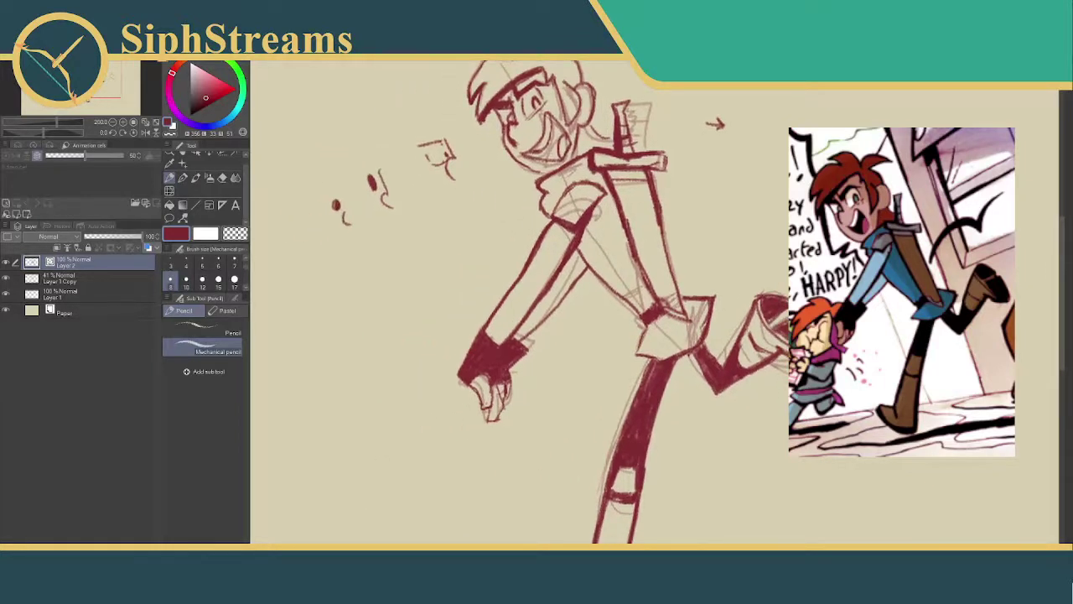
drag(57, 121, 51, 122)
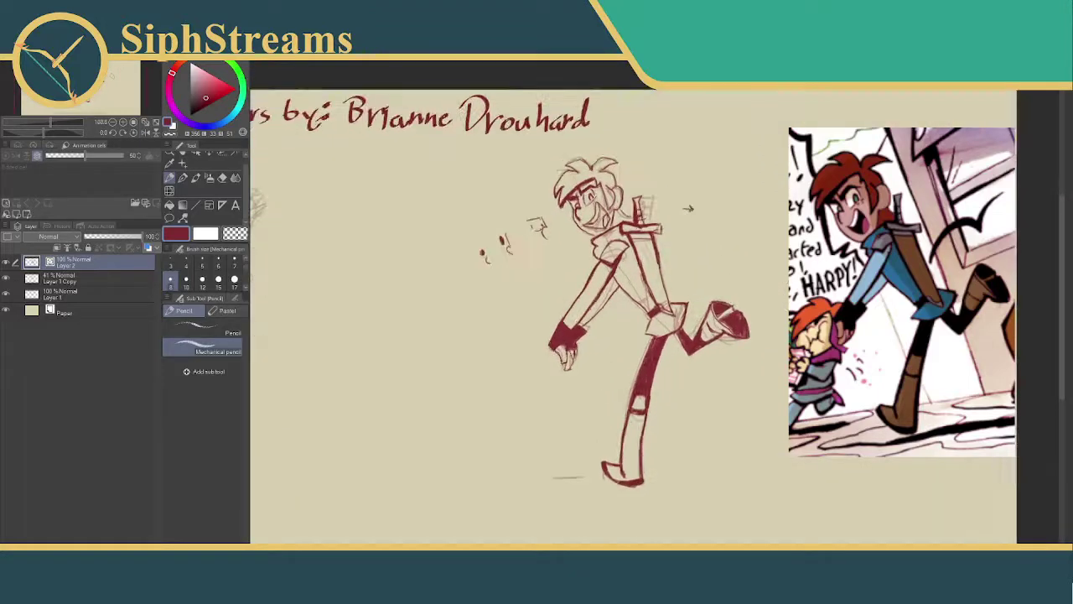
mouse_move(419, 417)
mouse_down()
mouse_move(431, 400)
mouse_move(430, 415)
mouse_up()
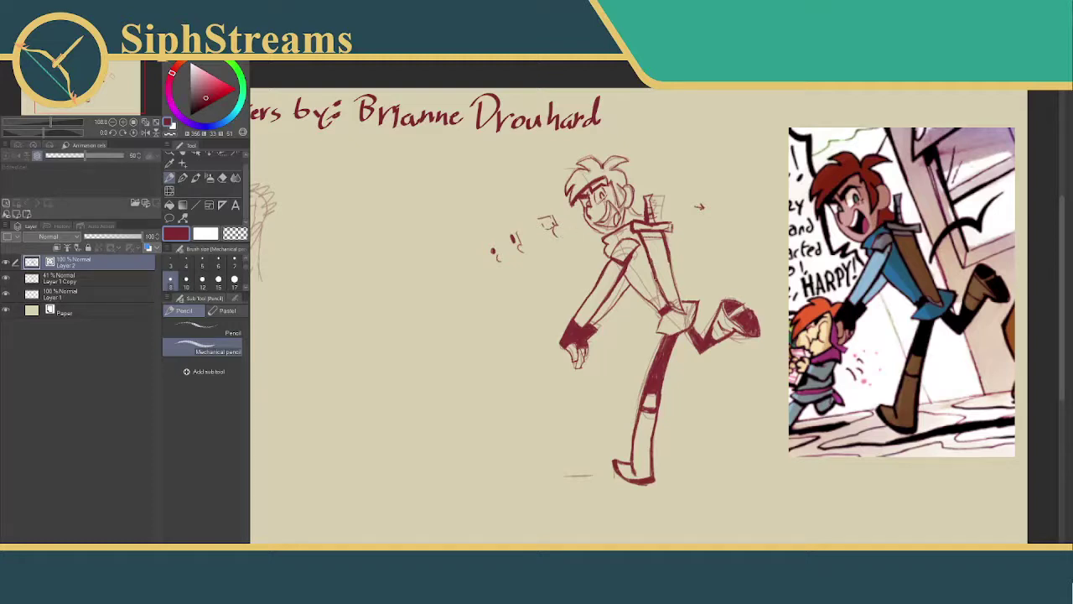
click(6, 277)
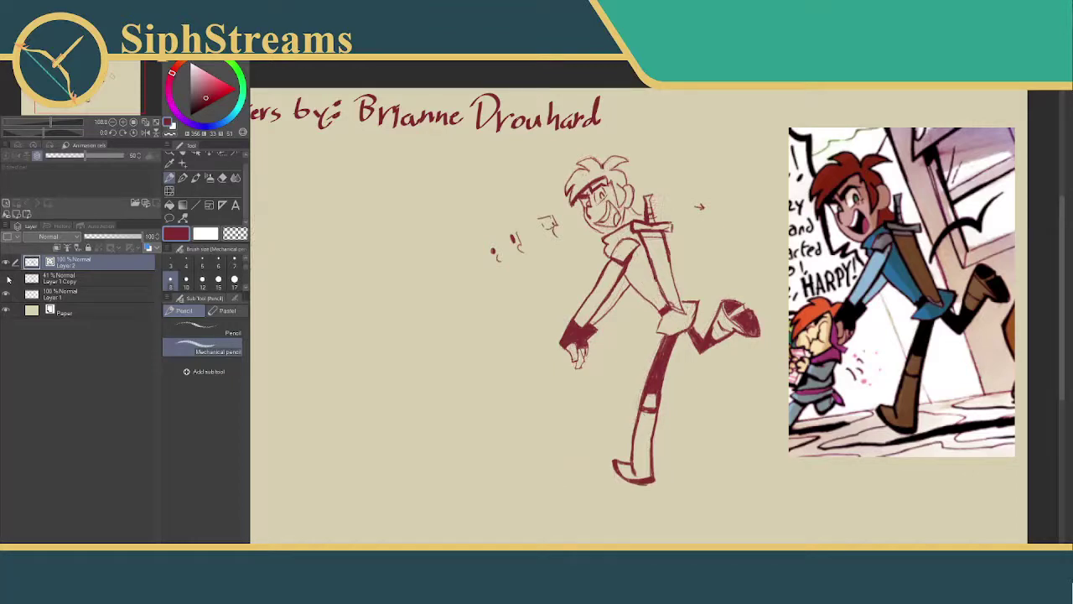